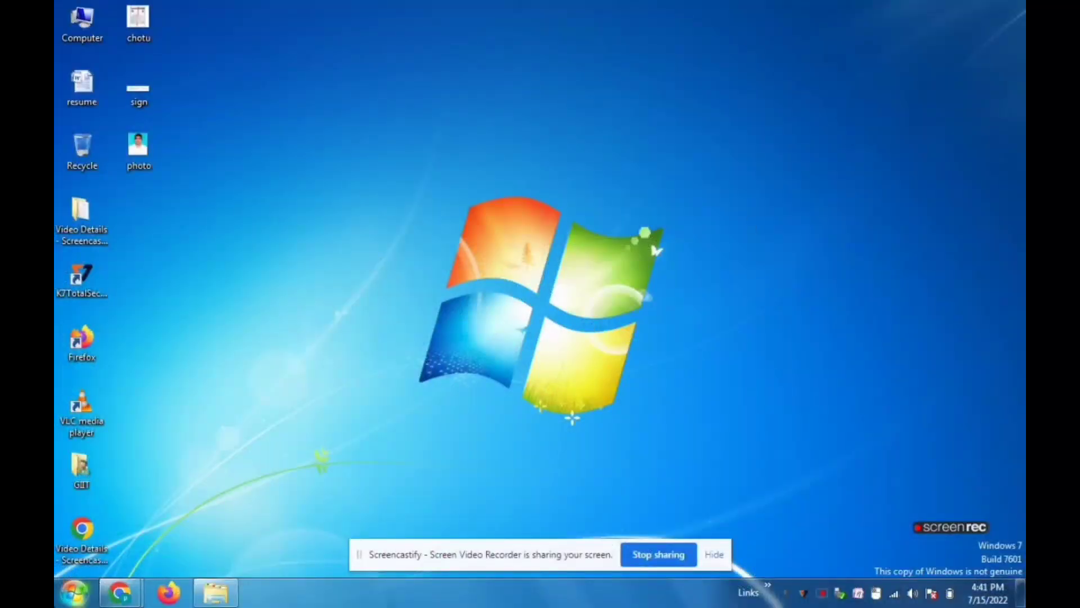
- Start Microsoft Office Word 2007 from the Windows Start menu, opening blank Document1
{"action": "left_click", "coordinate": [74, 592]}
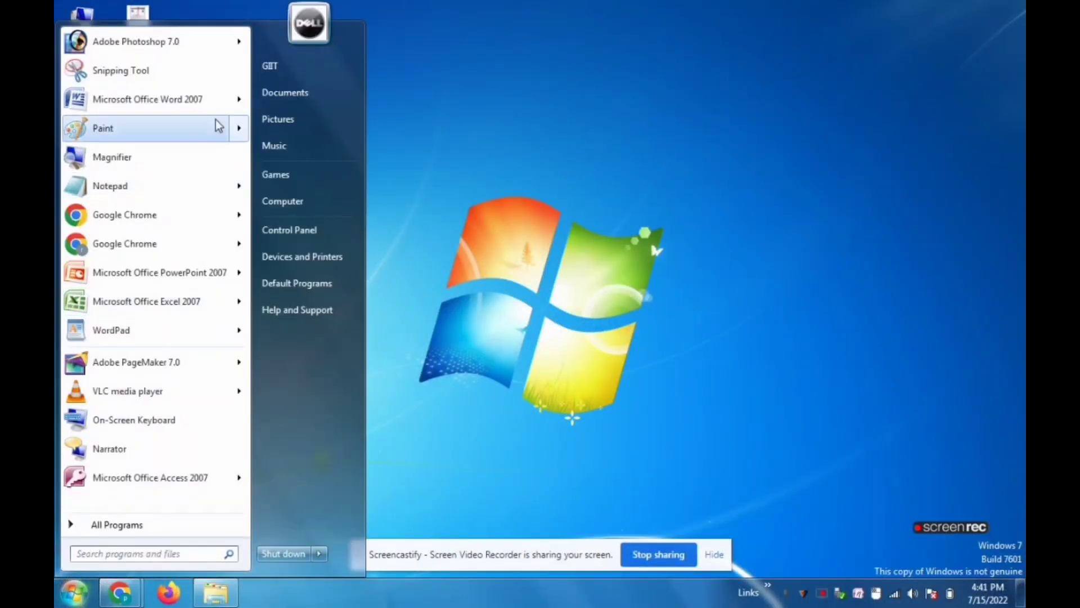
{"action": "left_click", "coordinate": [147, 103]}
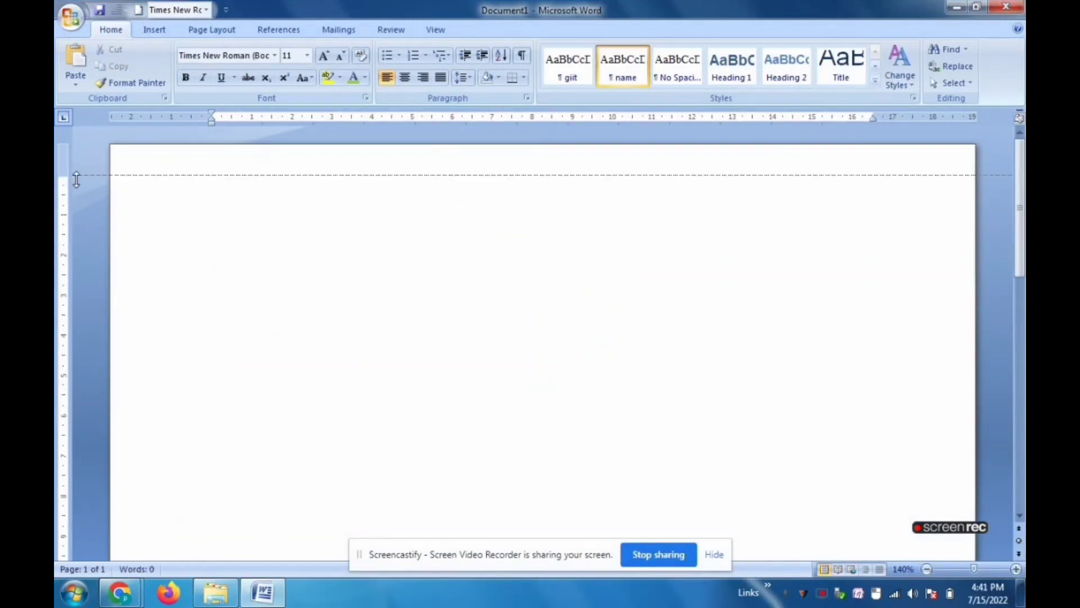
- Set the font size to 22 and type the first entry, CTRL+A -ALL SELECT
{"action": "left_click", "coordinate": [307, 56]}
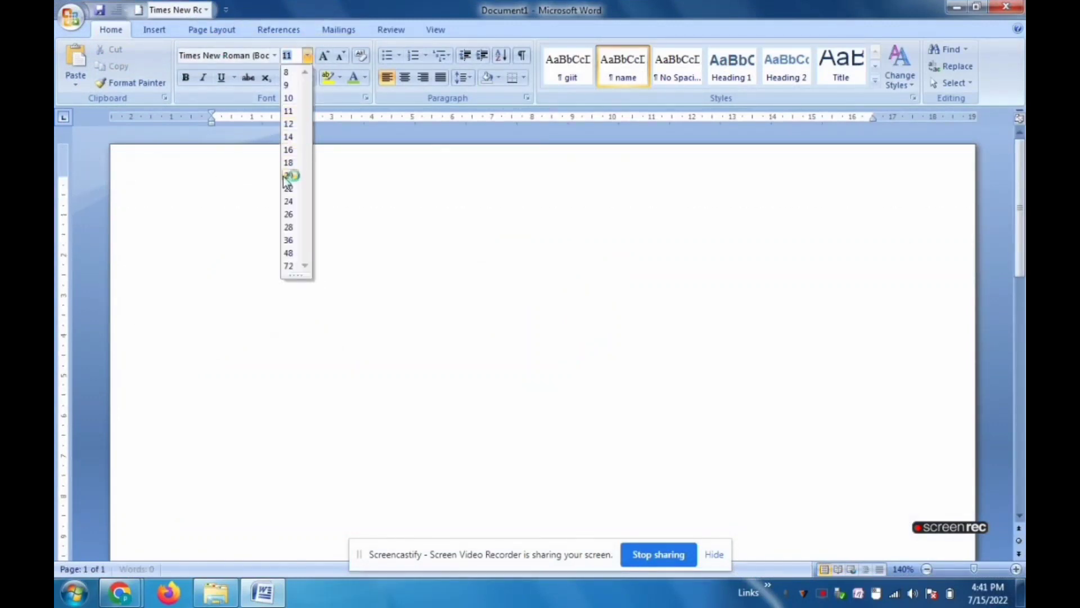
{"action": "left_click", "coordinate": [290, 189]}
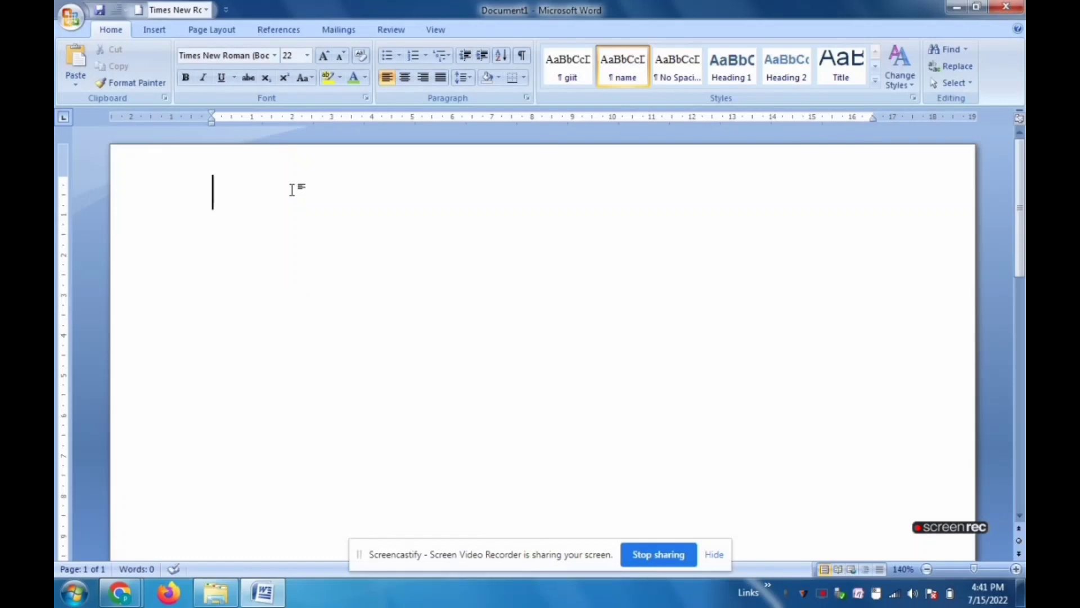
{"action": "type", "text": "CT"}
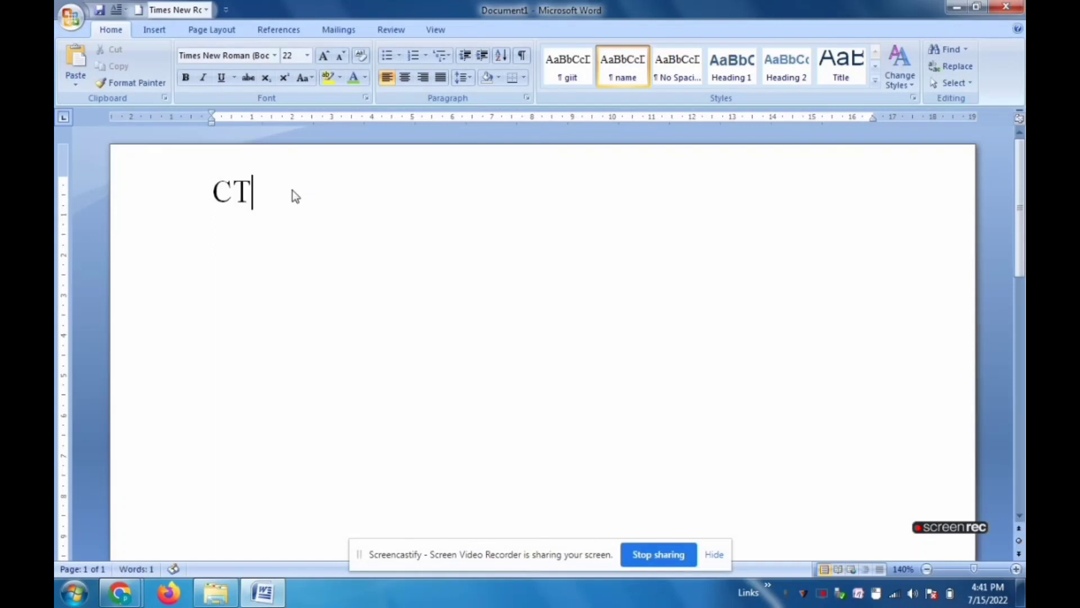
{"action": "type", "text": "RL"}
{"action": "type", "text": "+"}
{"action": "type", "text": "A"}
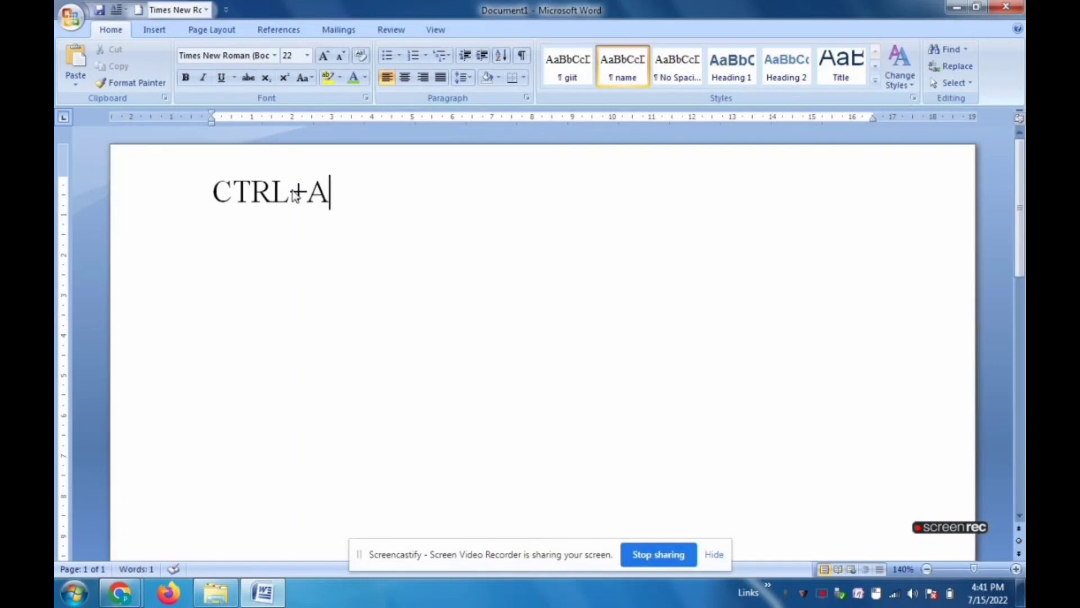
{"action": "key", "text": "Tab"}
{"action": "type", "text": "-"}
{"action": "type", "text": "A"}
{"action": "type", "text": "LL"}
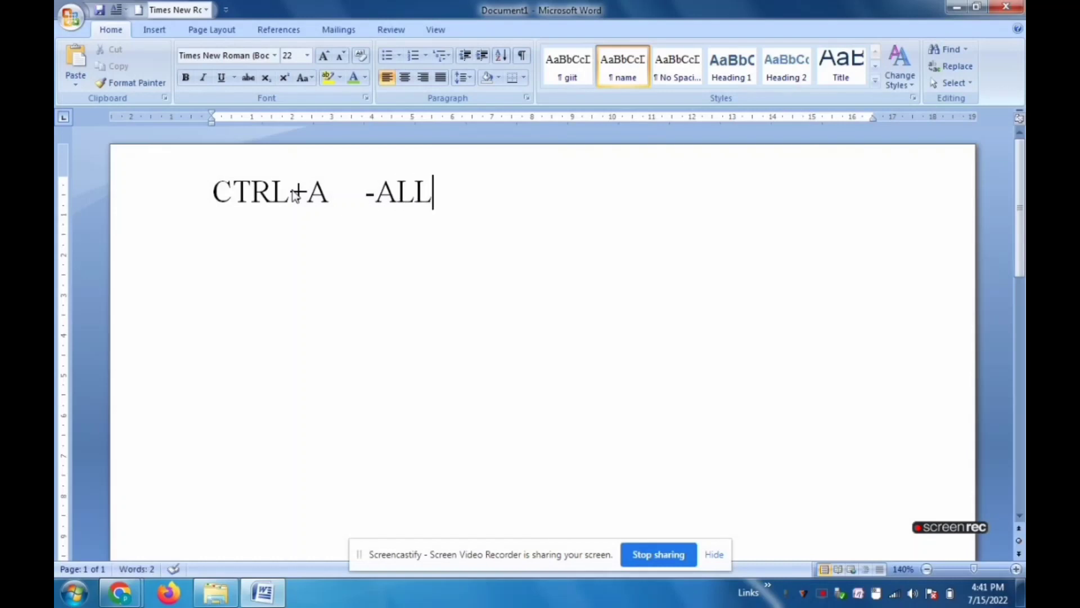
{"action": "type", "text": " SE"}
{"action": "type", "text": "LECT"}
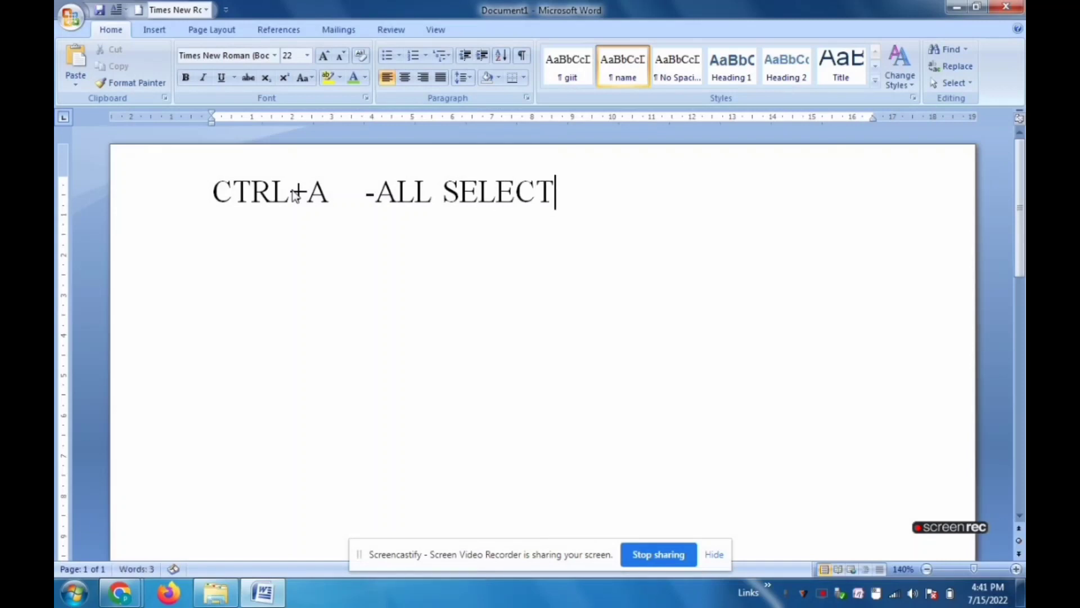
{"action": "key", "text": "Return"}
- Add the CTRL+B -BOLD and CTRL+C -COPY entries on the following lines
{"action": "type", "text": "C"}
{"action": "type", "text": "TRL+"}
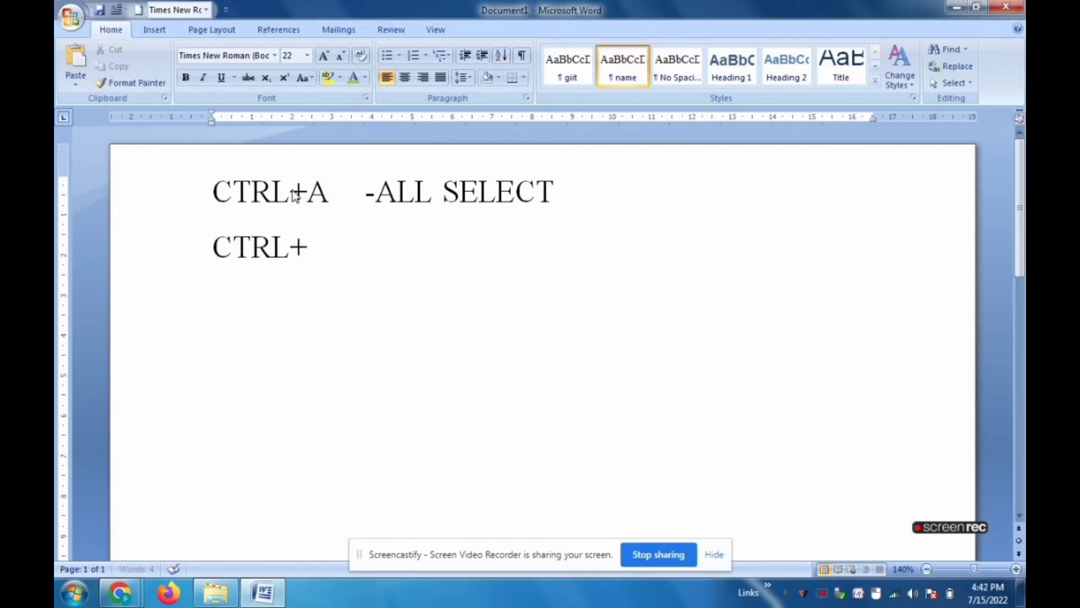
{"action": "type", "text": "B"}
{"action": "key", "text": "Tab"}
{"action": "type", "text": "-"}
{"action": "type", "text": "BOL"}
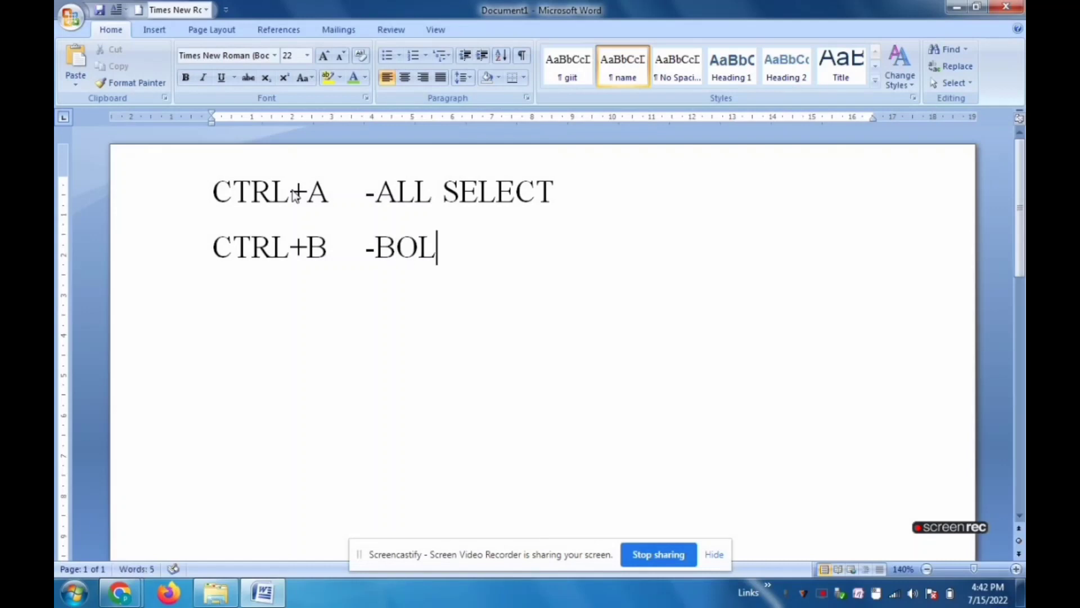
{"action": "type", "text": "D"}
{"action": "key", "text": "Return"}
{"action": "type", "text": "CTRL"}
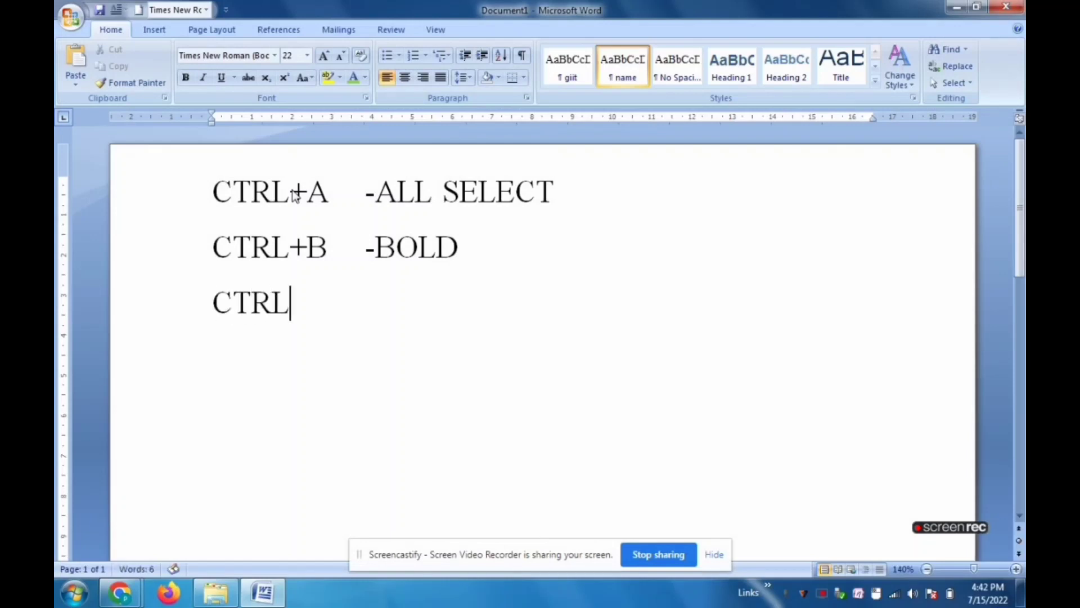
{"action": "type", "text": "+"}
{"action": "type", "text": "C"}
{"action": "key", "text": "Tab"}
{"action": "type", "text": "-"}
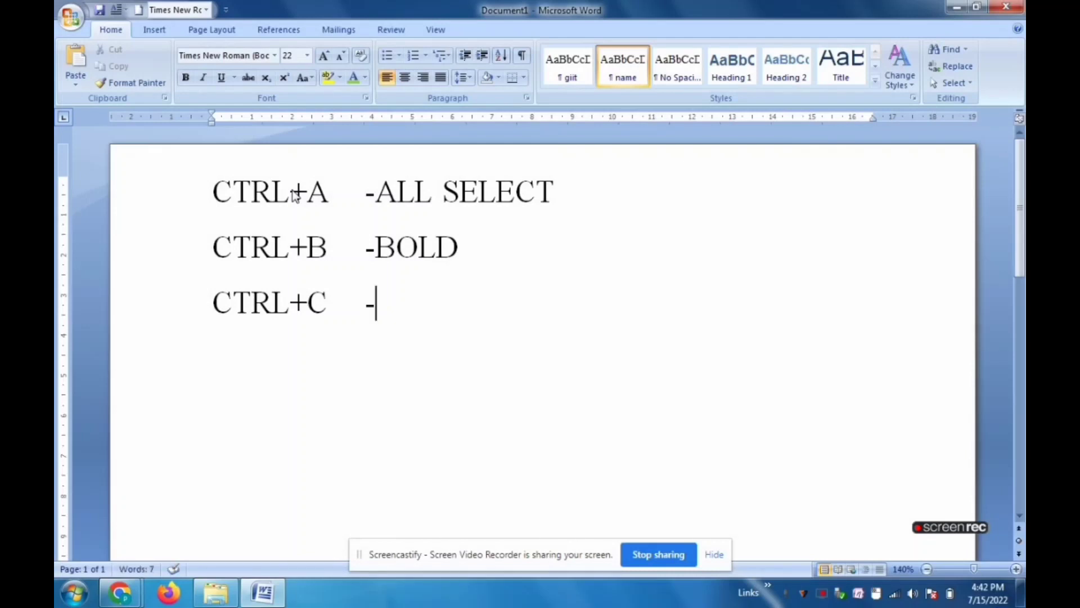
{"action": "type", "text": "C"}
{"action": "type", "text": "OP"}
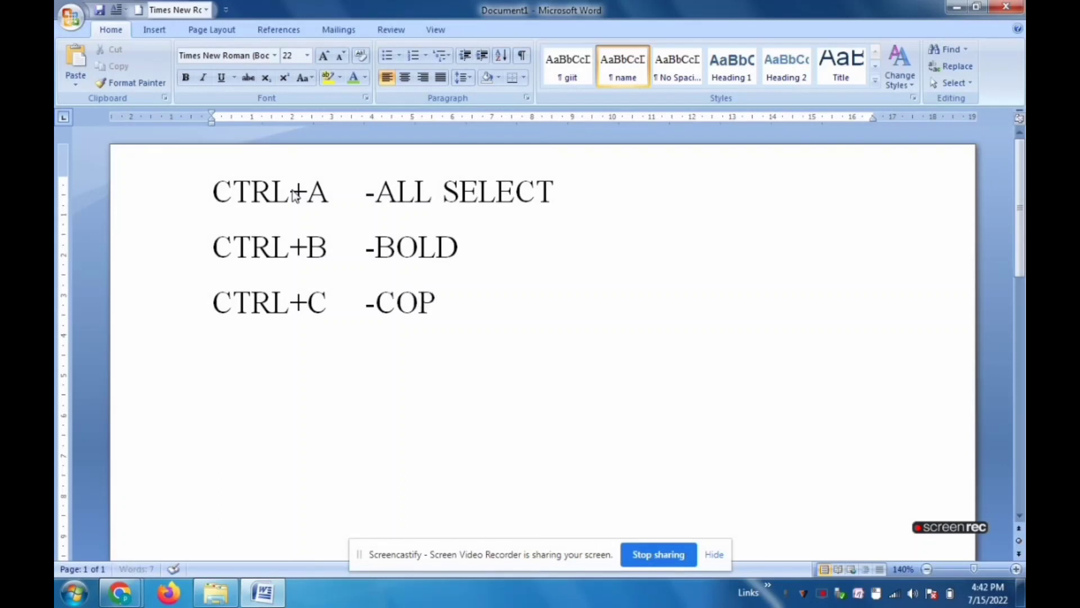
{"action": "type", "text": "Y"}
- Add the CTRL+D -FONT and CTRL+E -CENTER lines below COPY
{"action": "key", "text": "Return"}
{"action": "type", "text": "C"}
{"action": "type", "text": "TRL"}
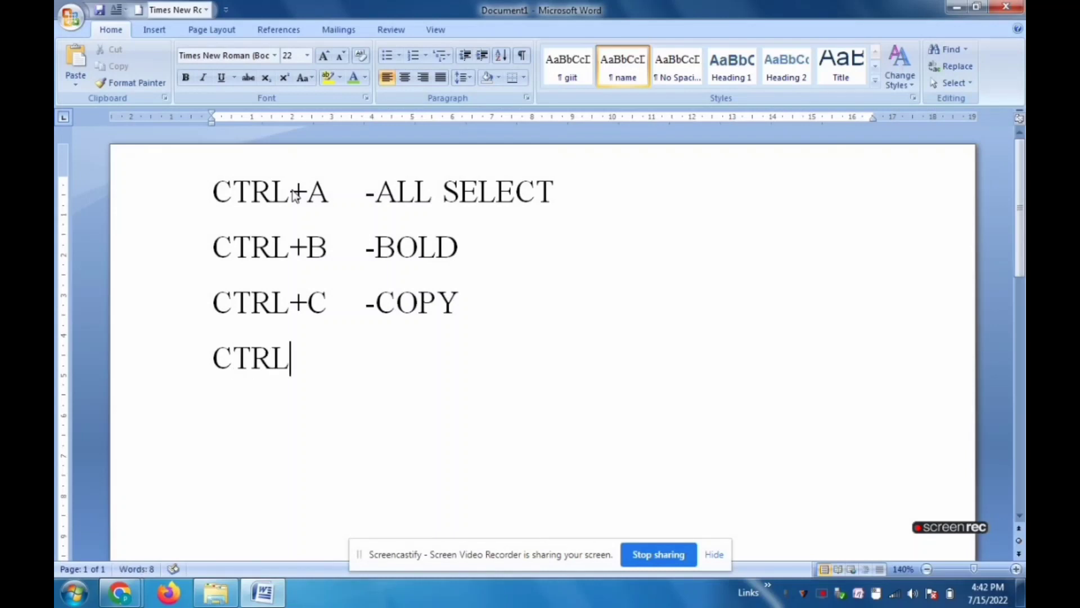
{"action": "type", "text": "+D"}
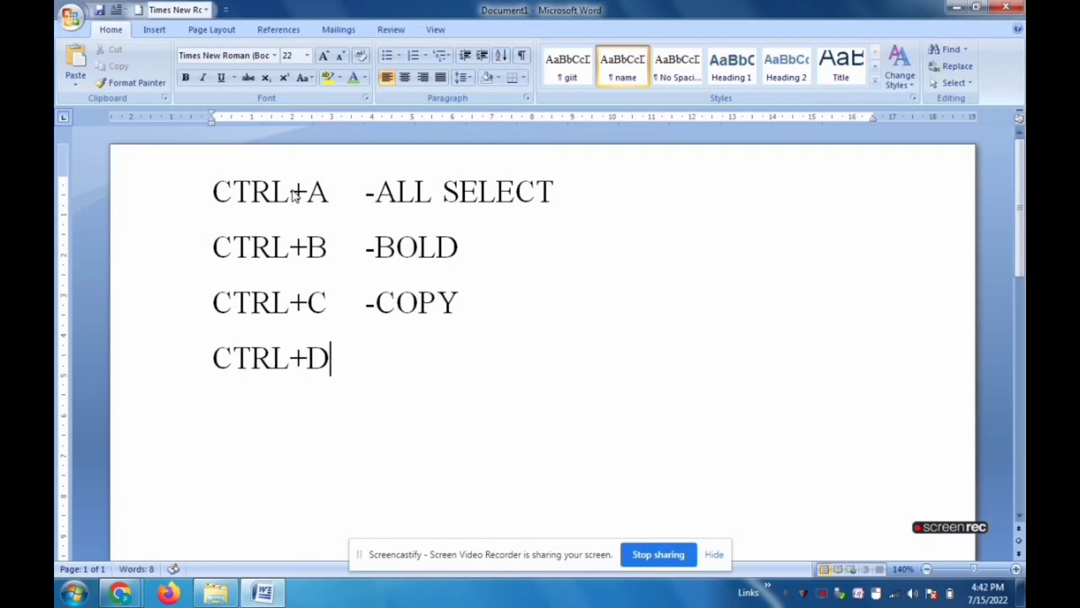
{"action": "key", "text": "Tab"}
{"action": "type", "text": "-"}
{"action": "type", "text": "F"}
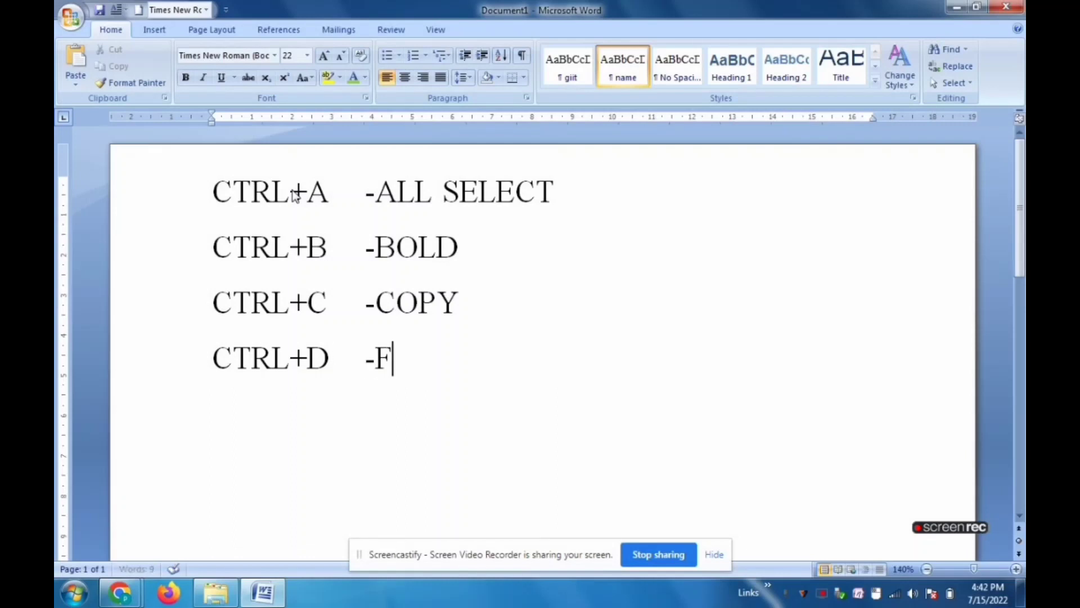
{"action": "type", "text": "ON"}
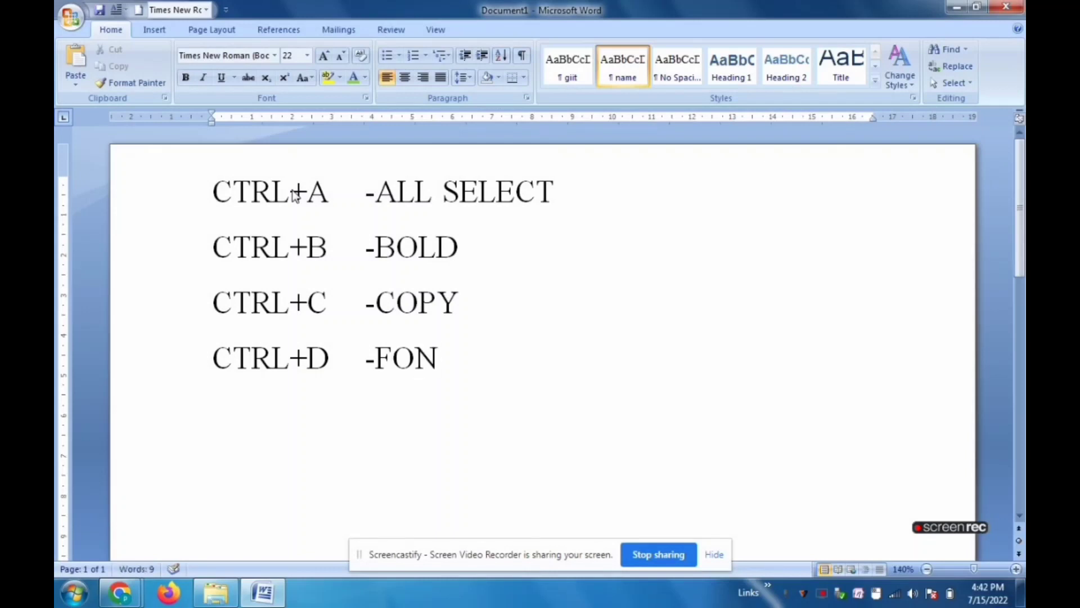
{"action": "type", "text": "T"}
{"action": "key", "text": "Return"}
{"action": "type", "text": "C"}
{"action": "type", "text": "TRL"}
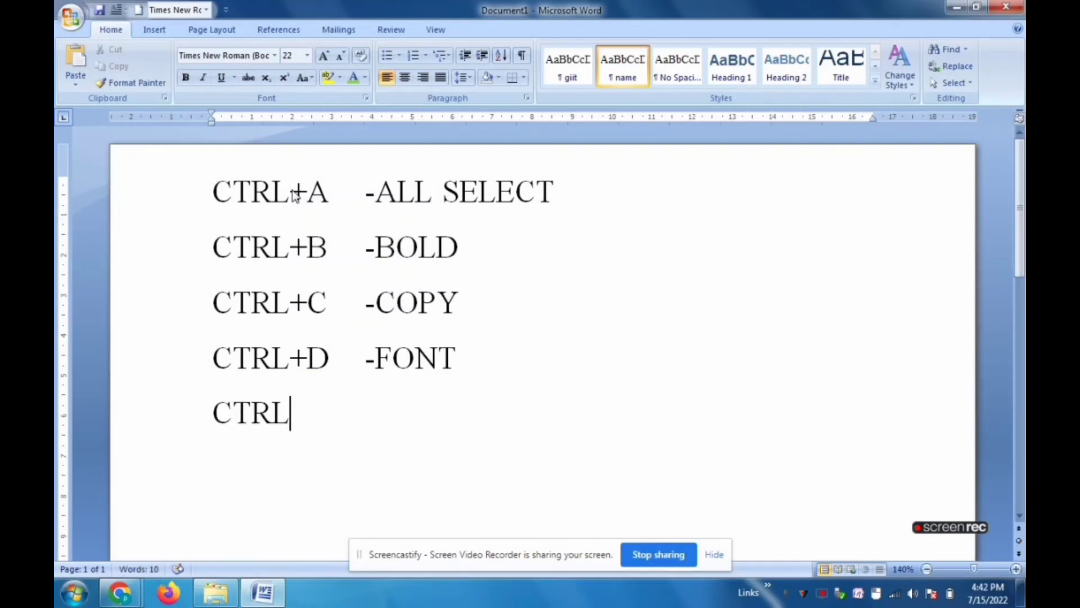
{"action": "type", "text": "+"}
{"action": "type", "text": "E"}
{"action": "key", "text": "Tab"}
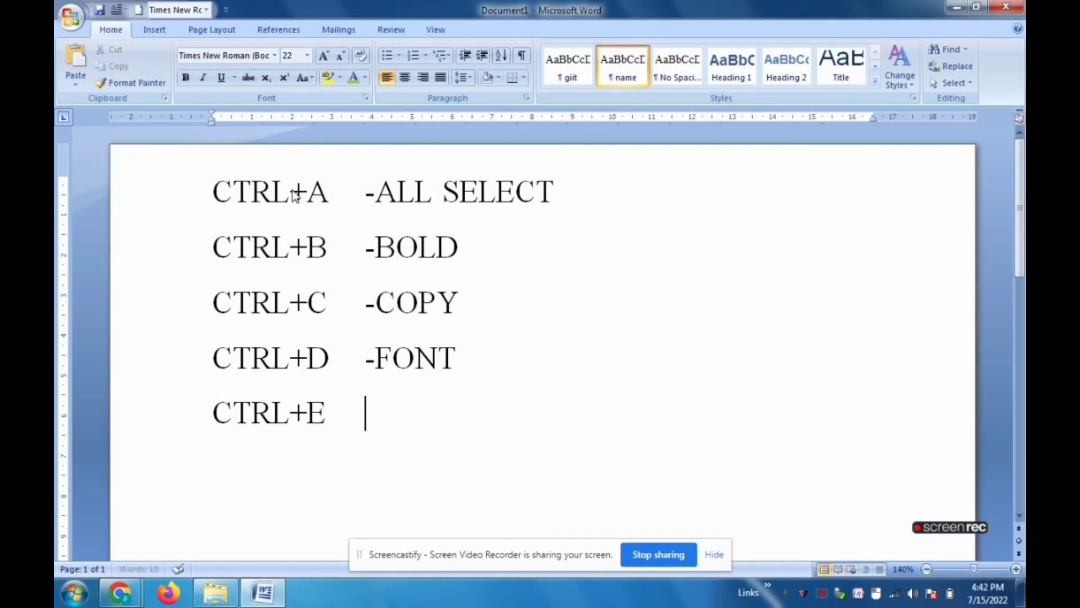
{"action": "type", "text": "-"}
{"action": "type", "text": "CEN"}
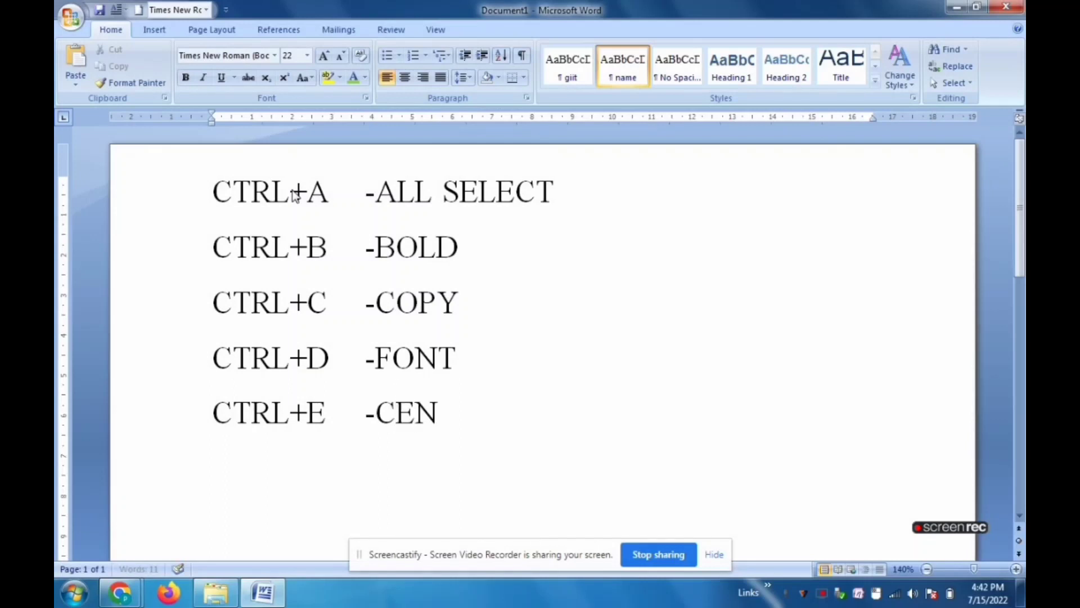
{"action": "type", "text": "TE"}
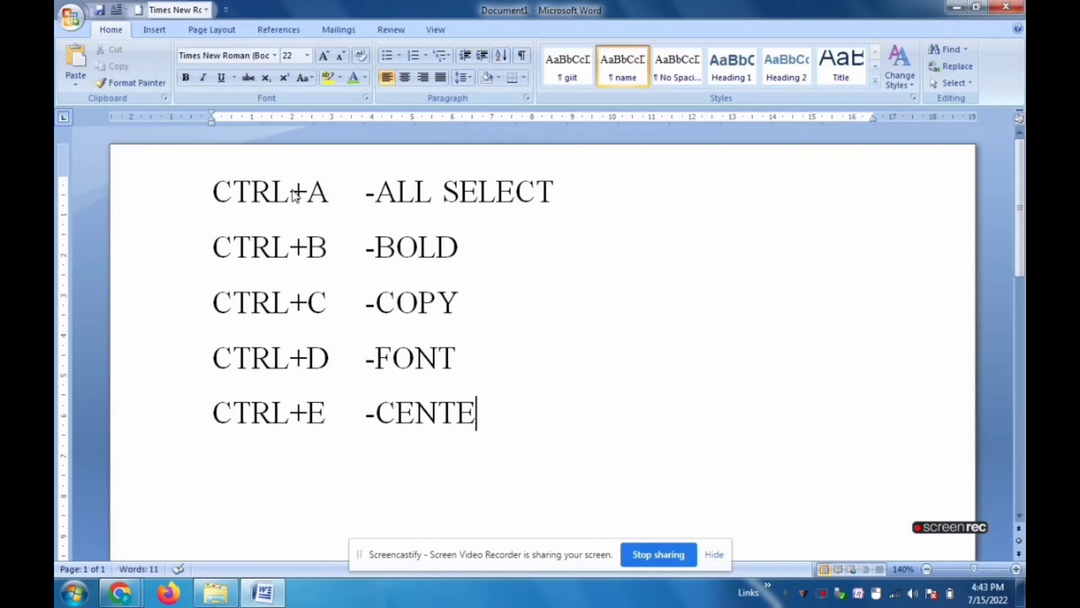
{"action": "type", "text": "R"}
- Add CTRL+F -FIND and begin the next entry with CRTL+G
{"action": "key", "text": "Return"}
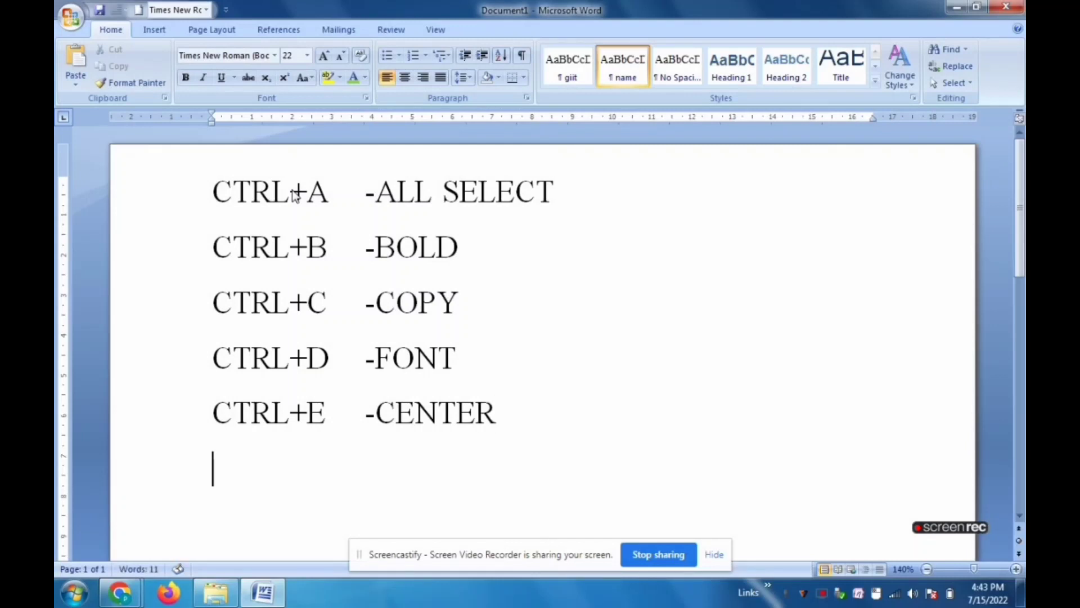
{"action": "type", "text": "CTR"}
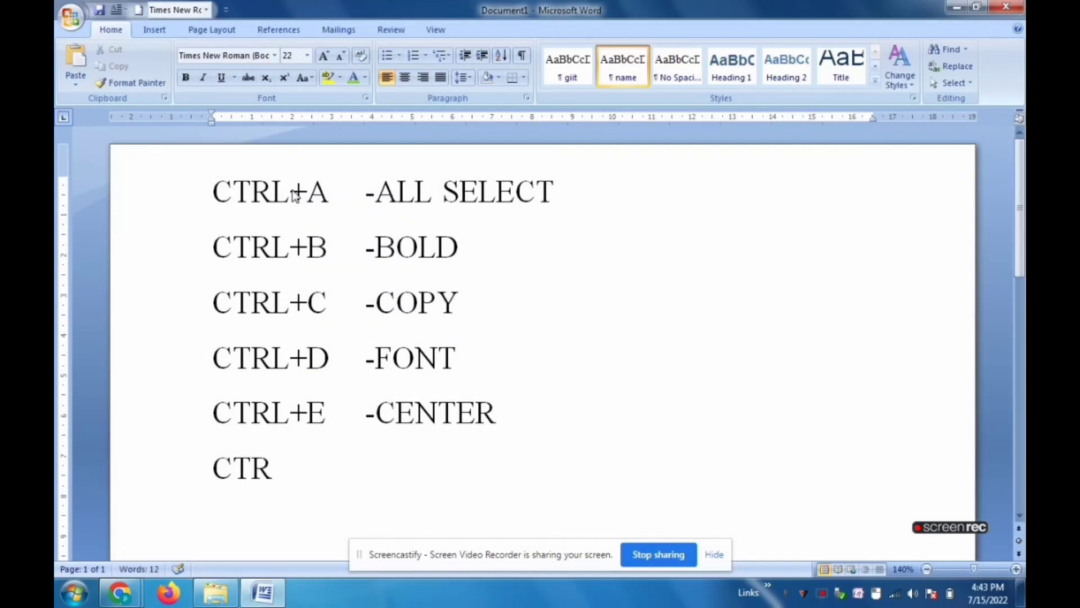
{"action": "type", "text": "L+"}
{"action": "type", "text": "F"}
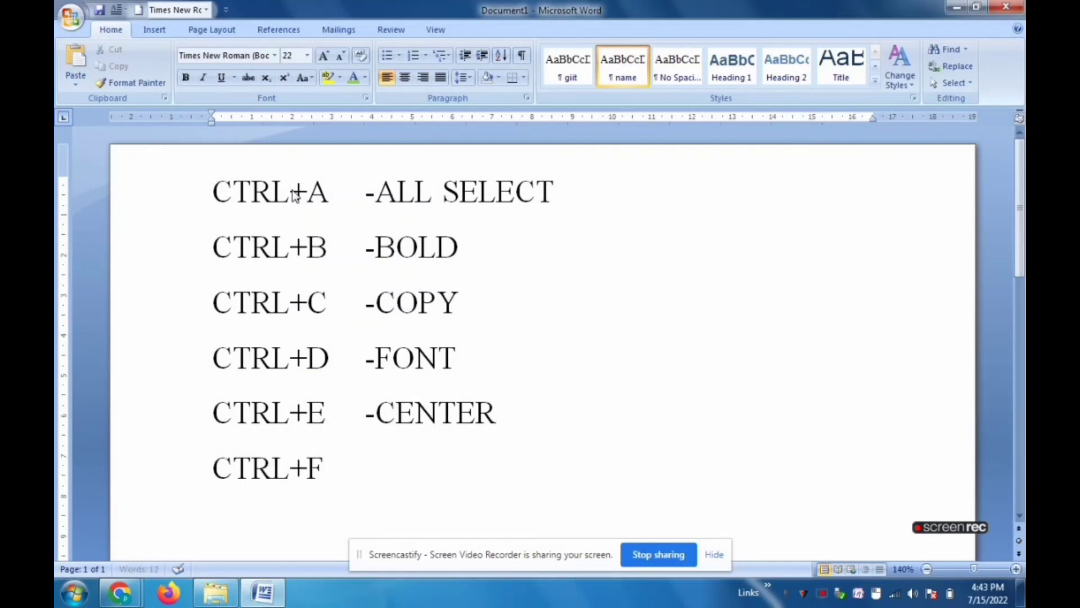
{"action": "key", "text": "Tab"}
{"action": "type", "text": "-"}
{"action": "type", "text": "FIND "}
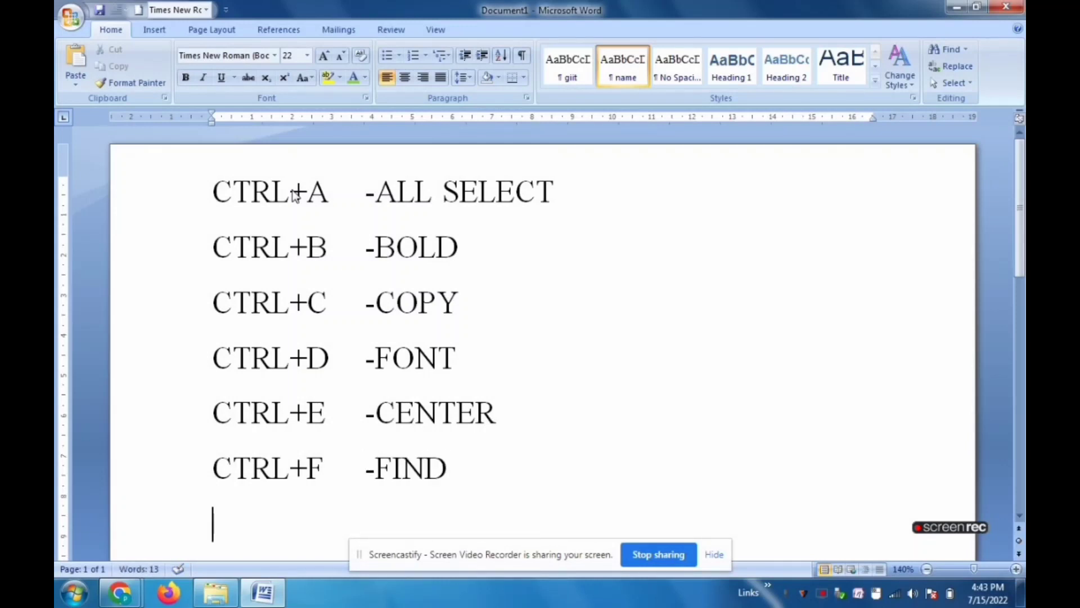
{"action": "type", "text": "CRT"}
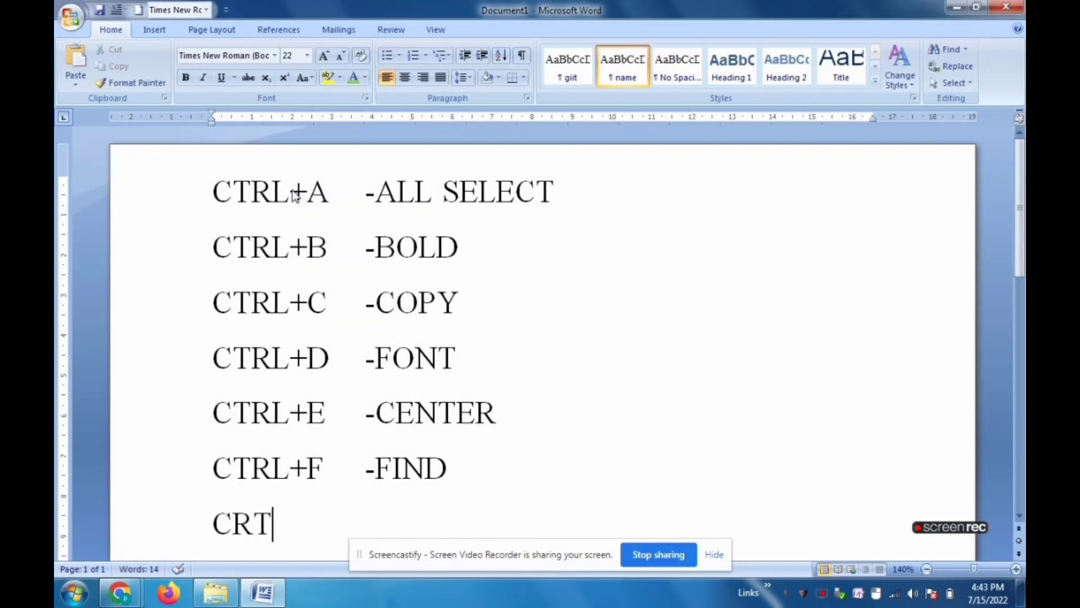
{"action": "type", "text": "L"}
{"action": "type", "text": "+"}
{"action": "type", "text": "G"}
- Finish the CRTL+G line with '- GO TO', add CTRL+H -REPLACE, and begin CTRL+I
{"action": "scroll", "coordinate": [337, 265], "scroll_direction": "down", "scroll_amount": 1}
{"action": "scroll", "coordinate": [387, 337], "scroll_direction": "down", "scroll_amount": 1}
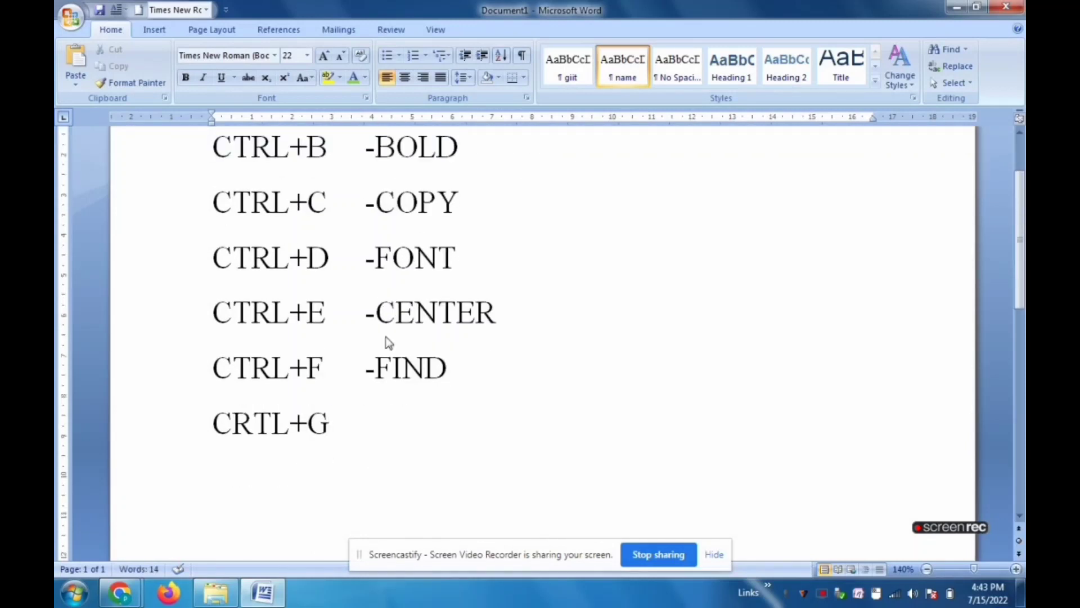
{"action": "type", "text": "-"}
{"action": "type", "text": " GO T"}
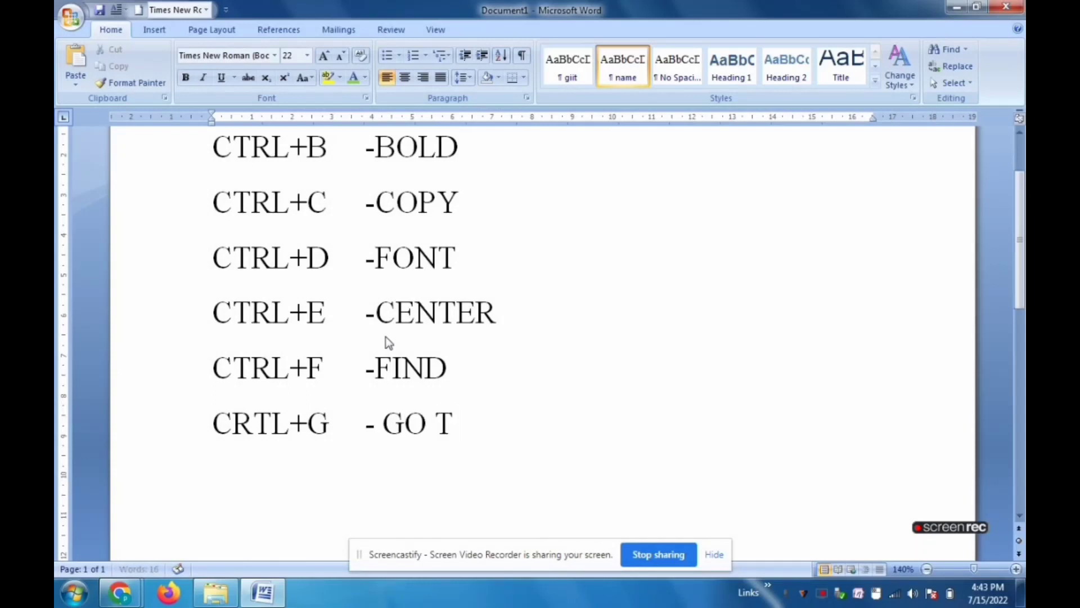
{"action": "type", "text": "O"}
{"action": "type", "text": "CR"}
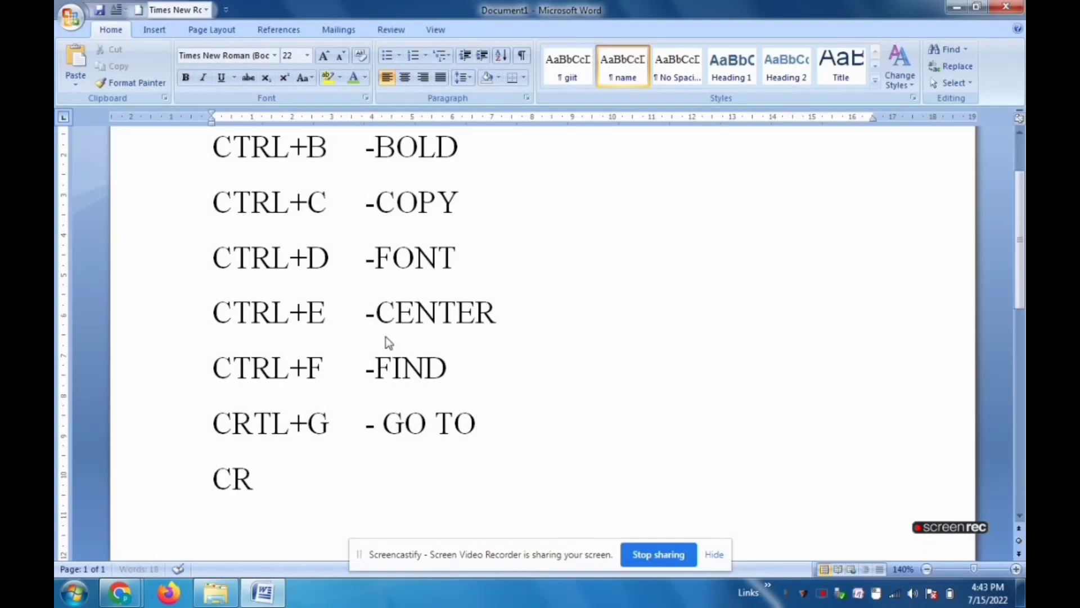
{"action": "key", "text": "BackSpace"}
{"action": "type", "text": "TR"}
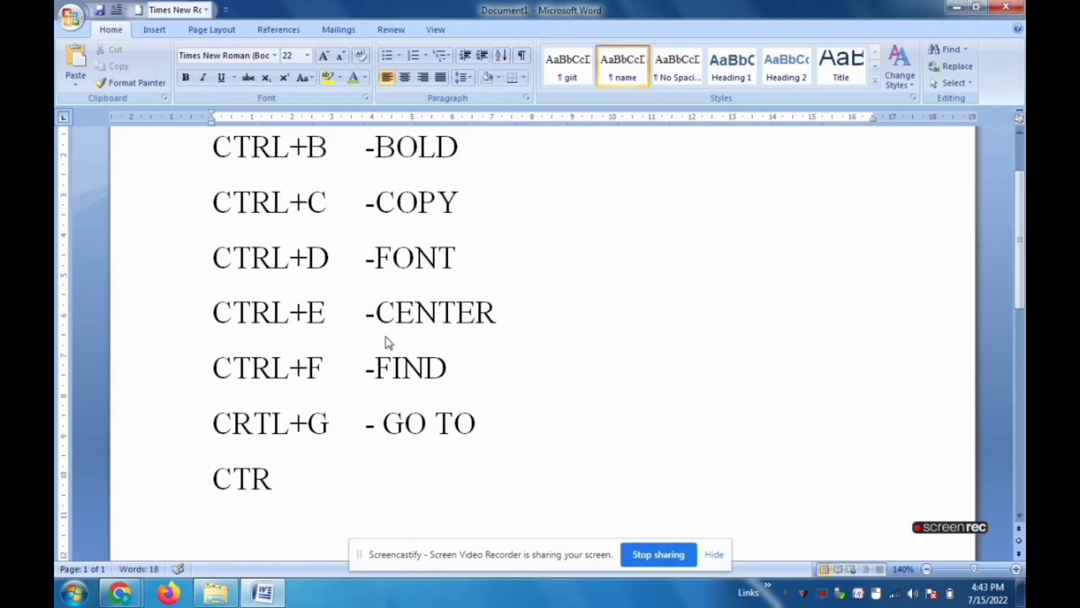
{"action": "type", "text": "L"}
{"action": "type", "text": "+"}
{"action": "type", "text": "H"}
{"action": "key", "text": "Tab"}
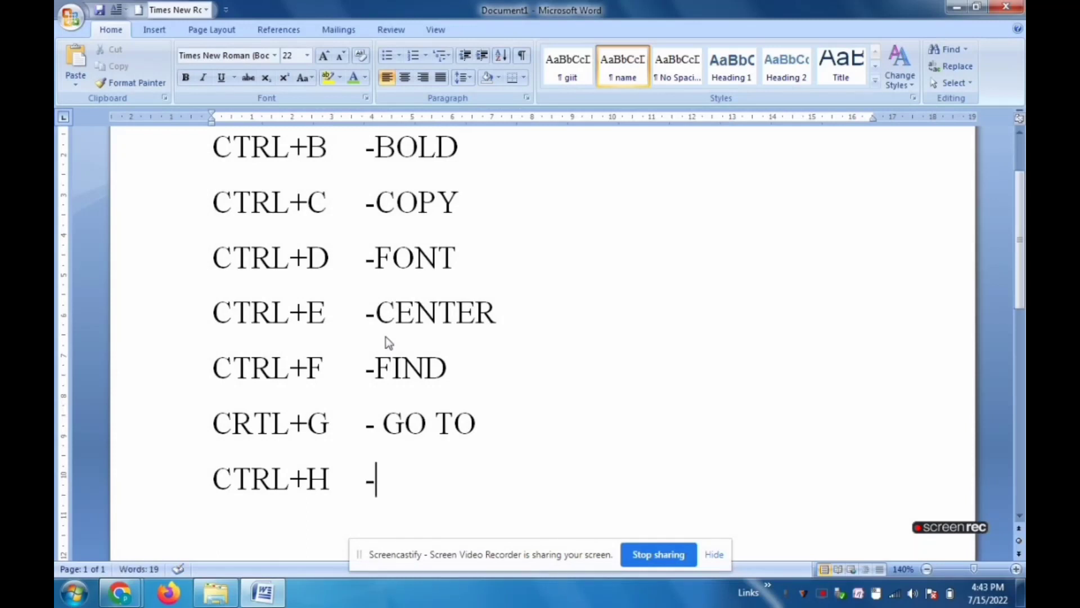
{"action": "type", "text": "R"}
{"action": "type", "text": "EP"}
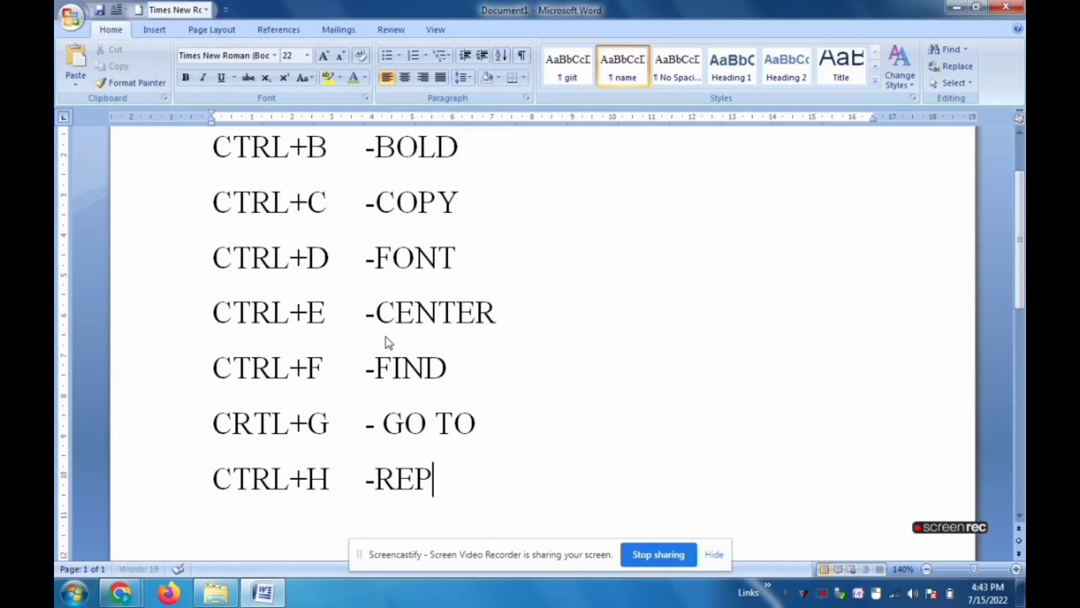
{"action": "type", "text": "LACE"}
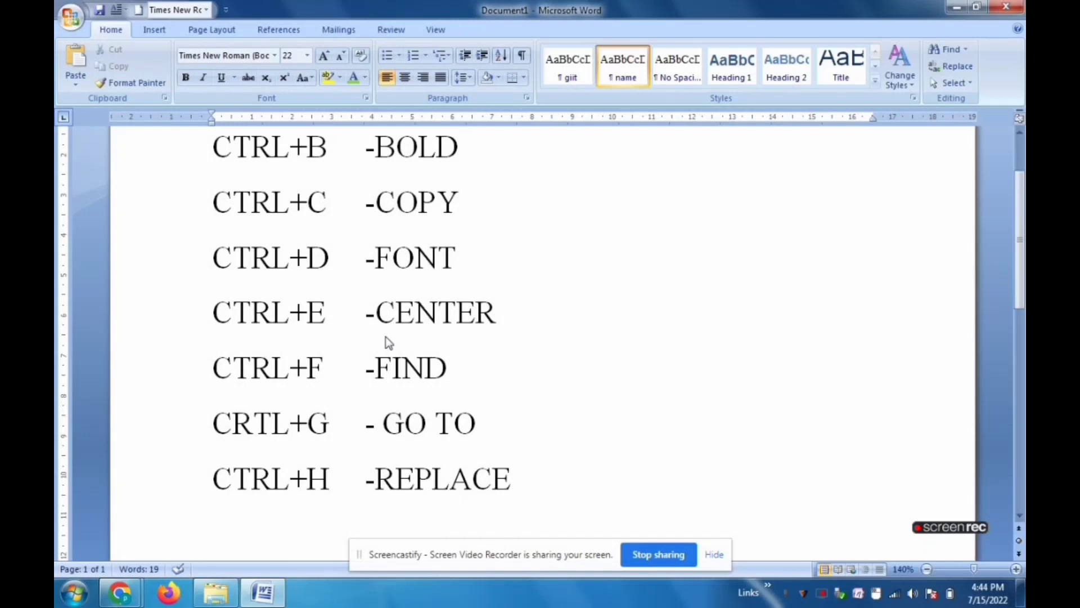
{"action": "scroll", "coordinate": [387, 342], "scroll_direction": "down", "scroll_amount": 3}
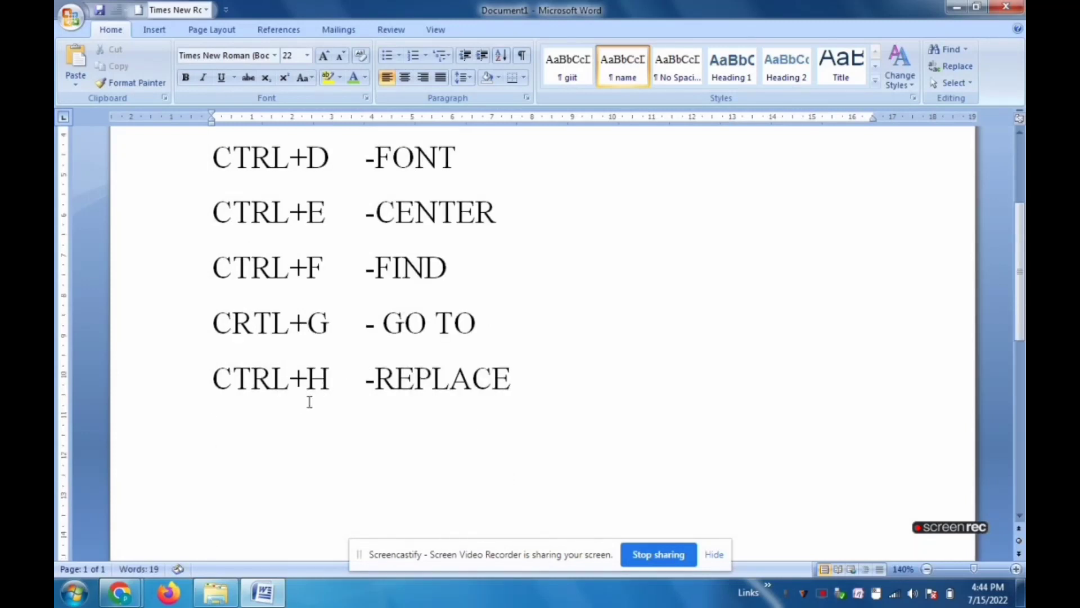
{"action": "type", "text": "CT"}
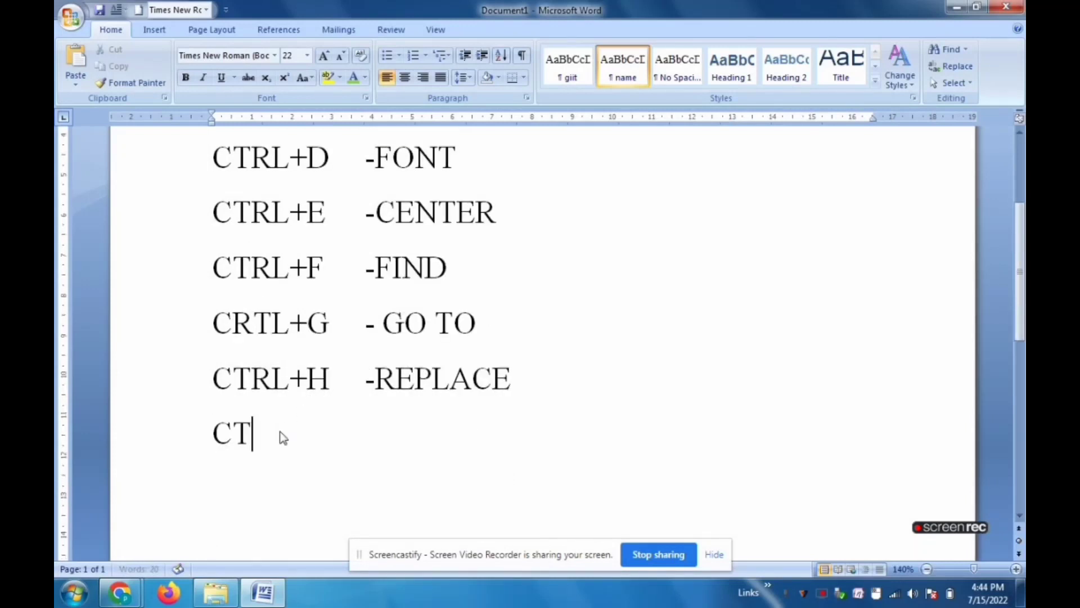
{"action": "type", "text": "R"}
{"action": "type", "text": "L+"}
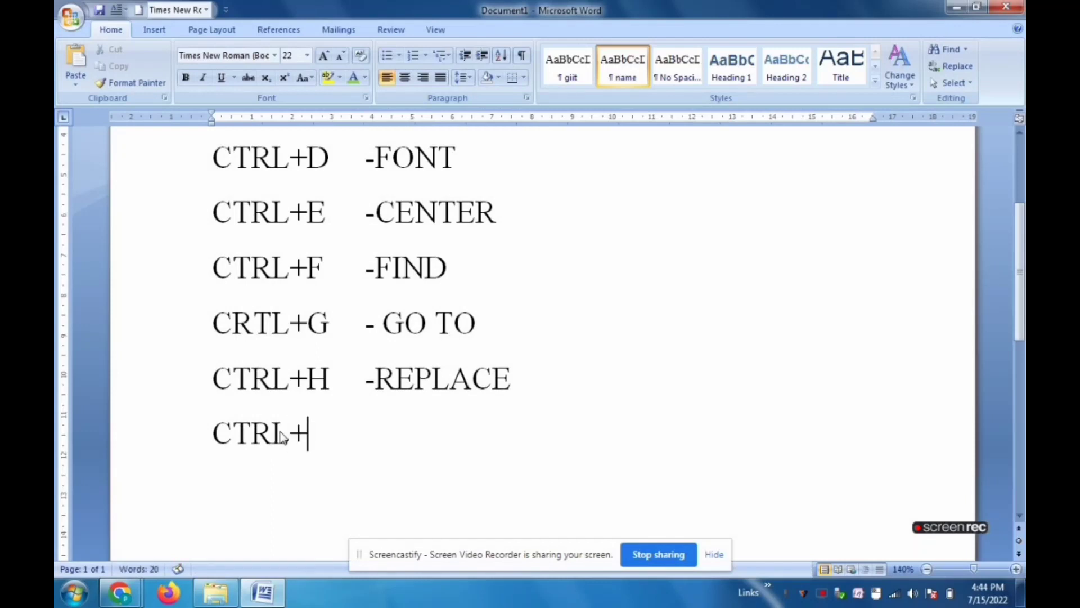
{"action": "type", "text": "I"}
- Complete CTRL+I -ITALIC and add CTRL+J -JUSTIFY on the next line
{"action": "key", "text": "Tab"}
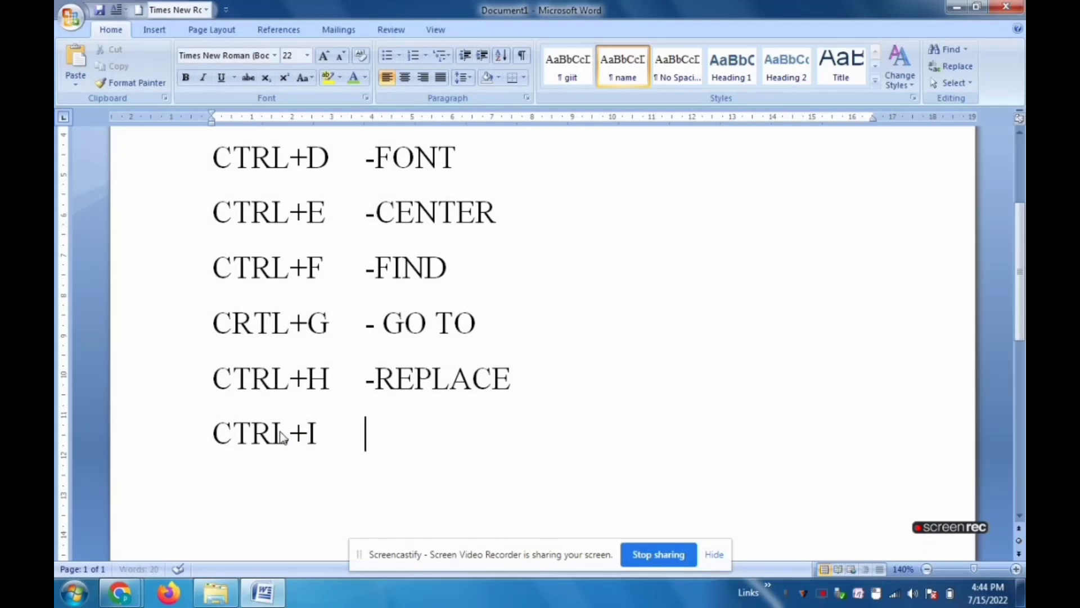
{"action": "type", "text": "-"}
{"action": "type", "text": "I"}
{"action": "type", "text": "TA"}
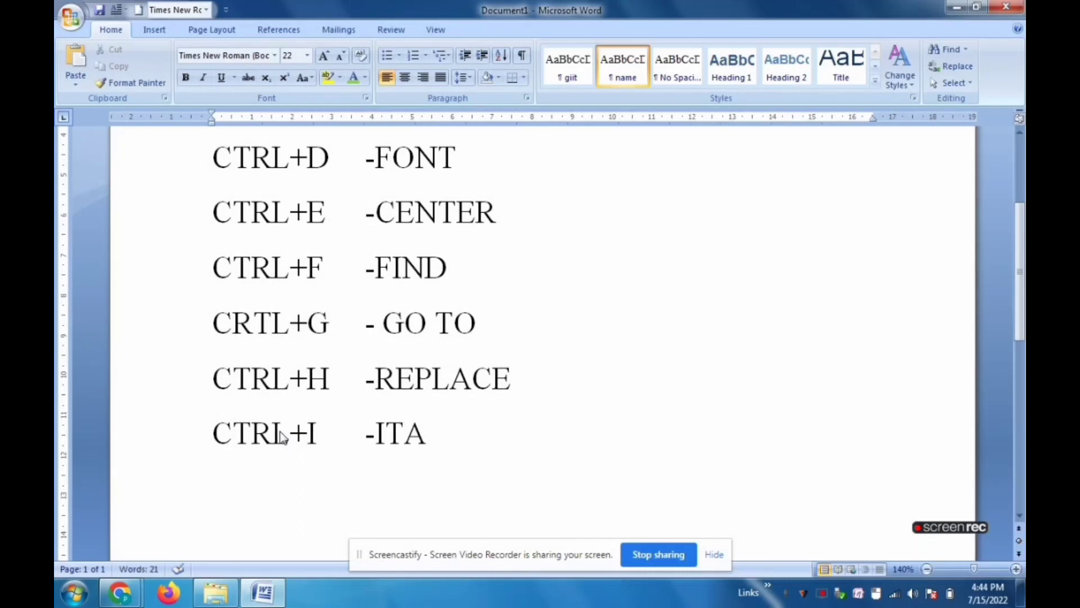
{"action": "type", "text": "LIC"}
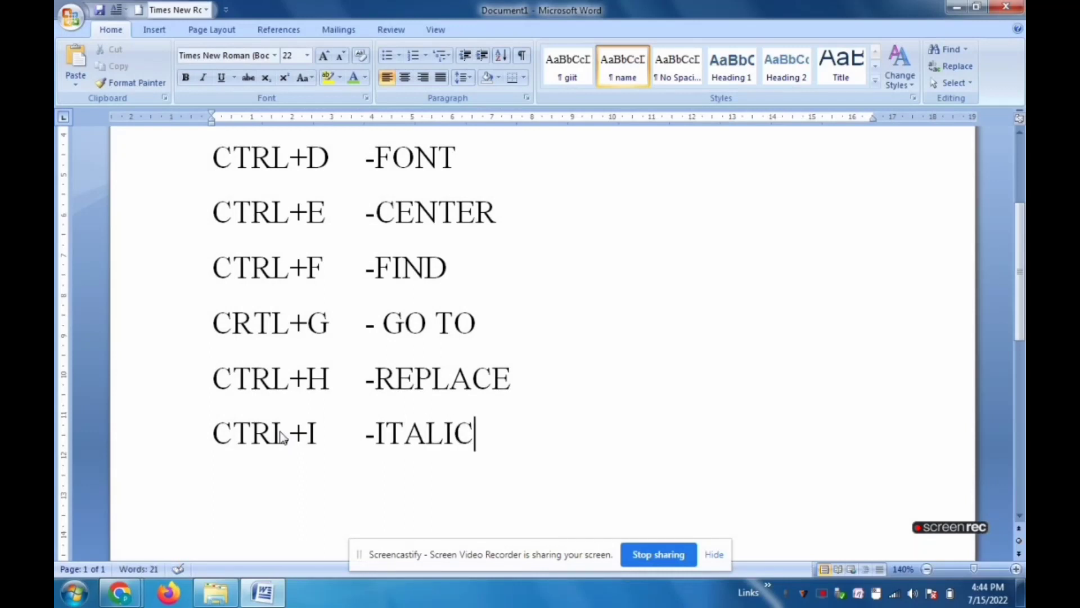
{"action": "key", "text": "Return"}
{"action": "type", "text": "CTR"}
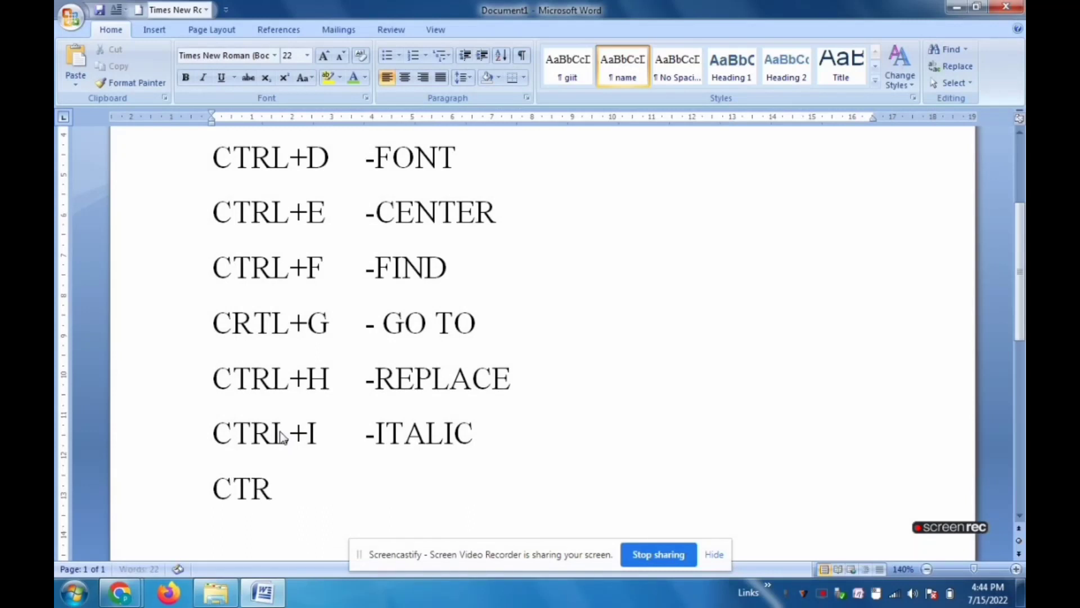
{"action": "type", "text": "L+"}
{"action": "type", "text": "J"}
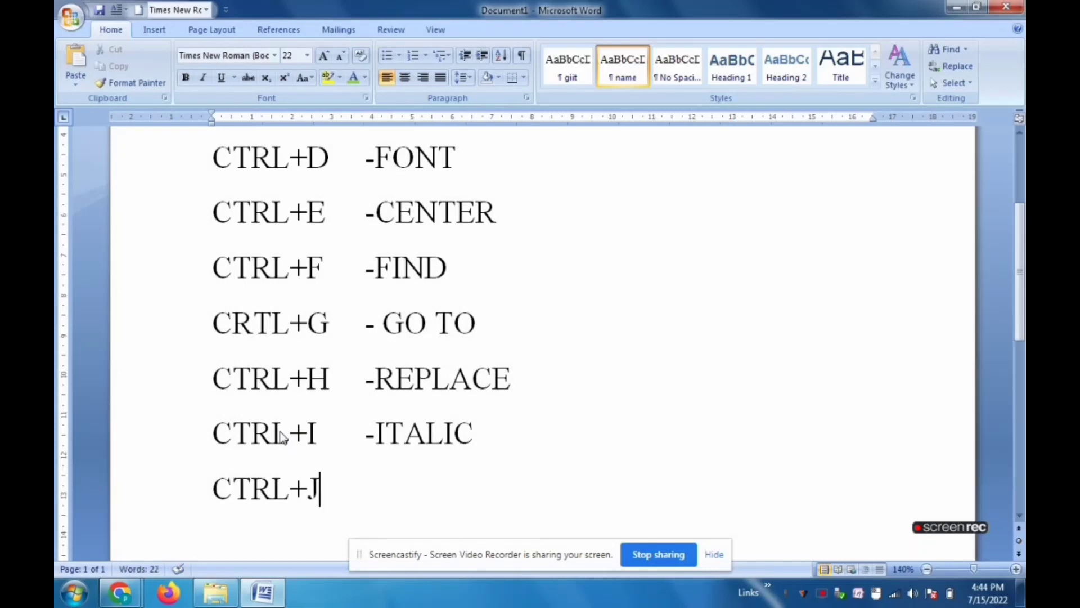
{"action": "key", "text": "Tab"}
{"action": "type", "text": "-"}
{"action": "type", "text": "JU"}
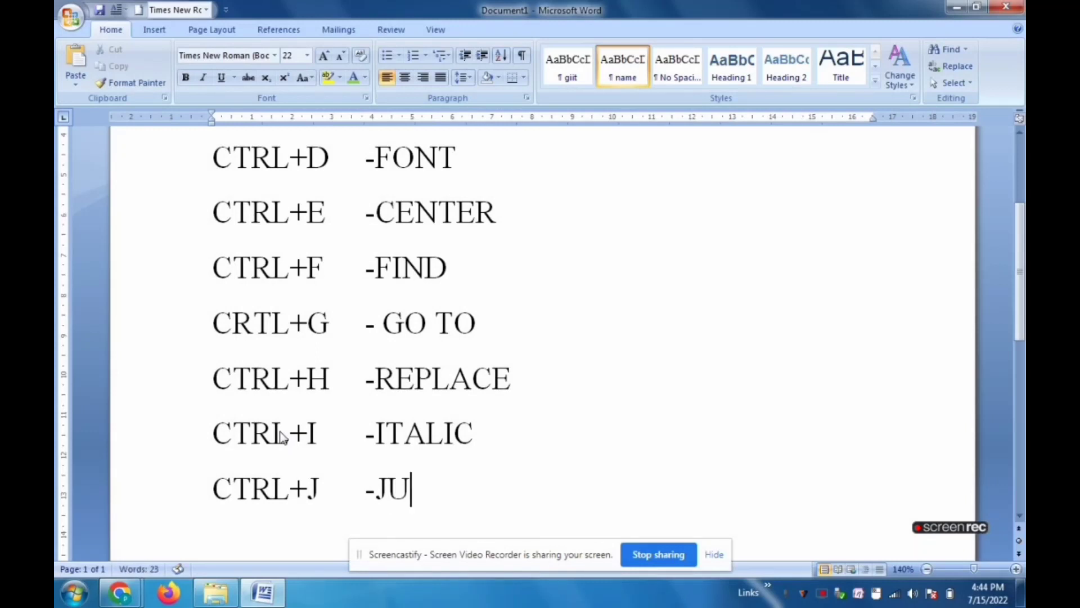
{"action": "type", "text": "STIFY"}
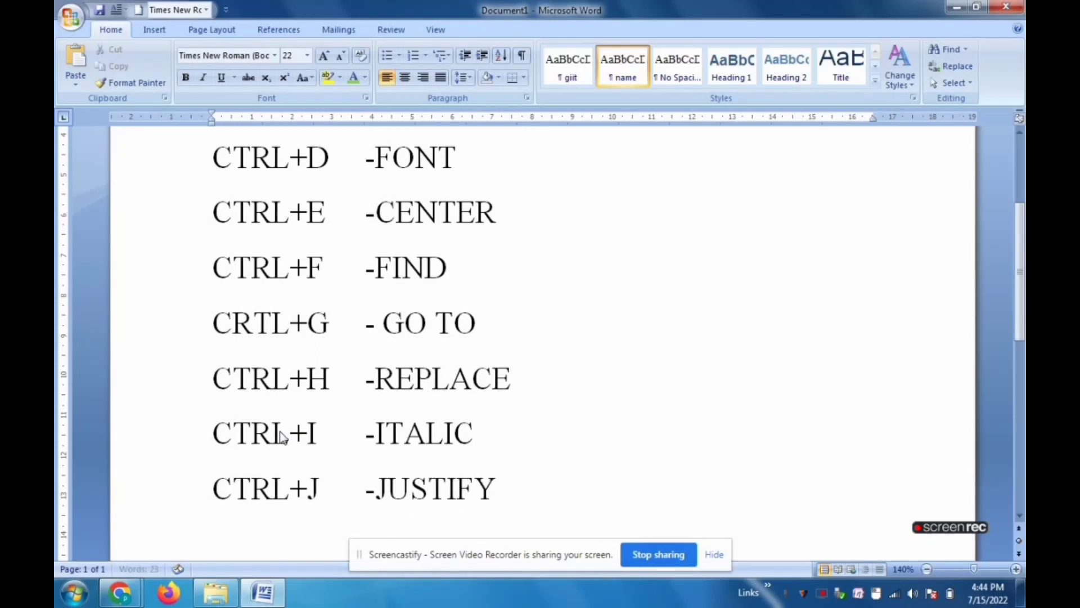
{"action": "key", "text": "Return"}
- Add the CTRL+K -HYPERLINK and CTRL+L -LEFT ALIGN entries
{"action": "scroll", "coordinate": [281, 438], "scroll_direction": "down", "scroll_amount": 1}
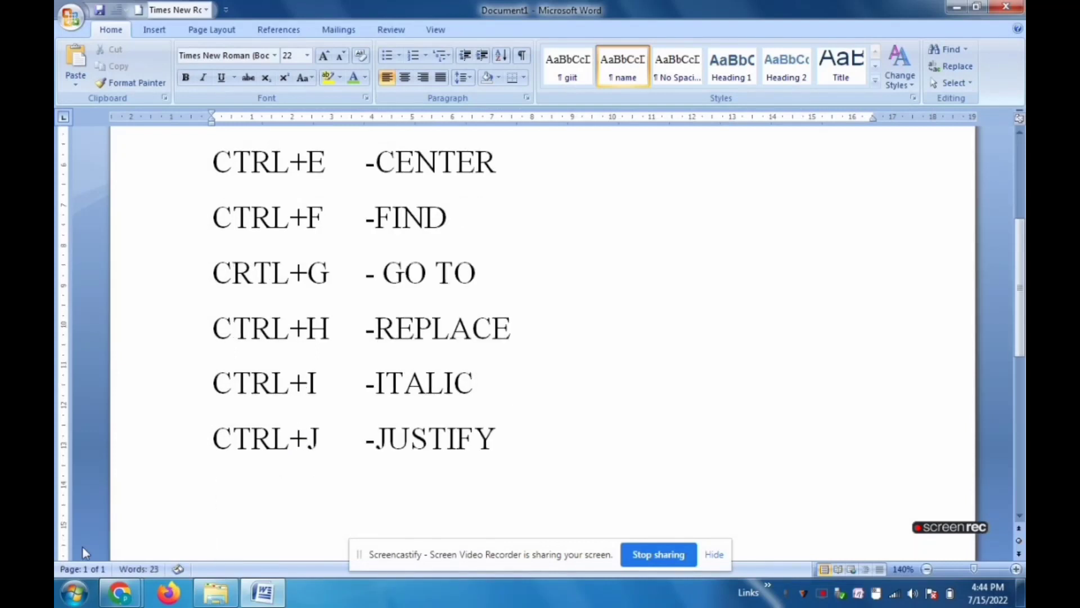
{"action": "scroll", "coordinate": [264, 434], "scroll_direction": "down", "scroll_amount": 1}
{"action": "type", "text": "C"}
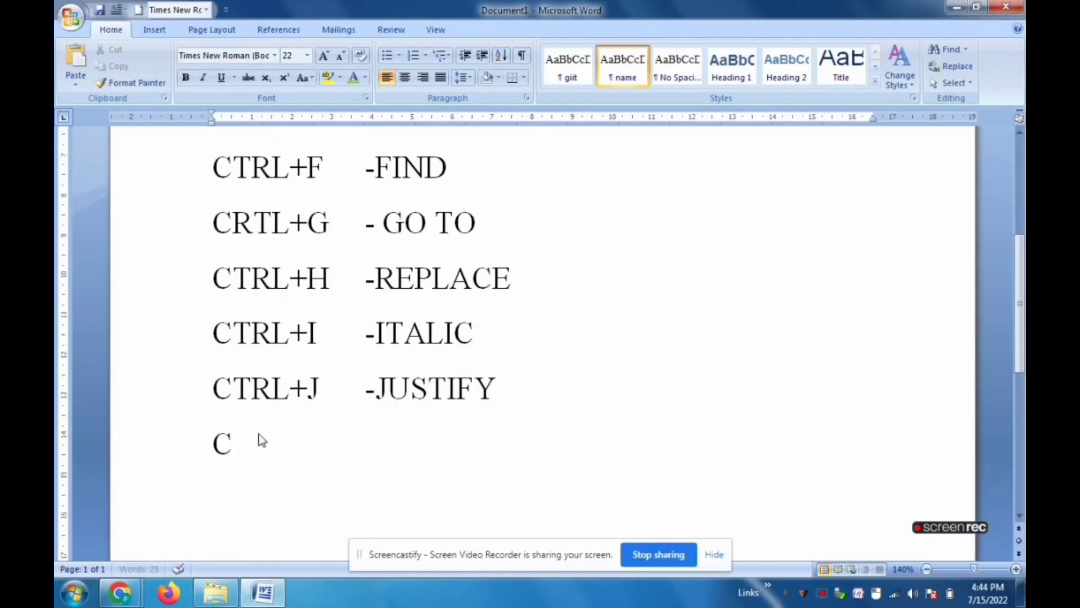
{"action": "type", "text": "TR"}
{"action": "type", "text": "L+"}
{"action": "type", "text": "K"}
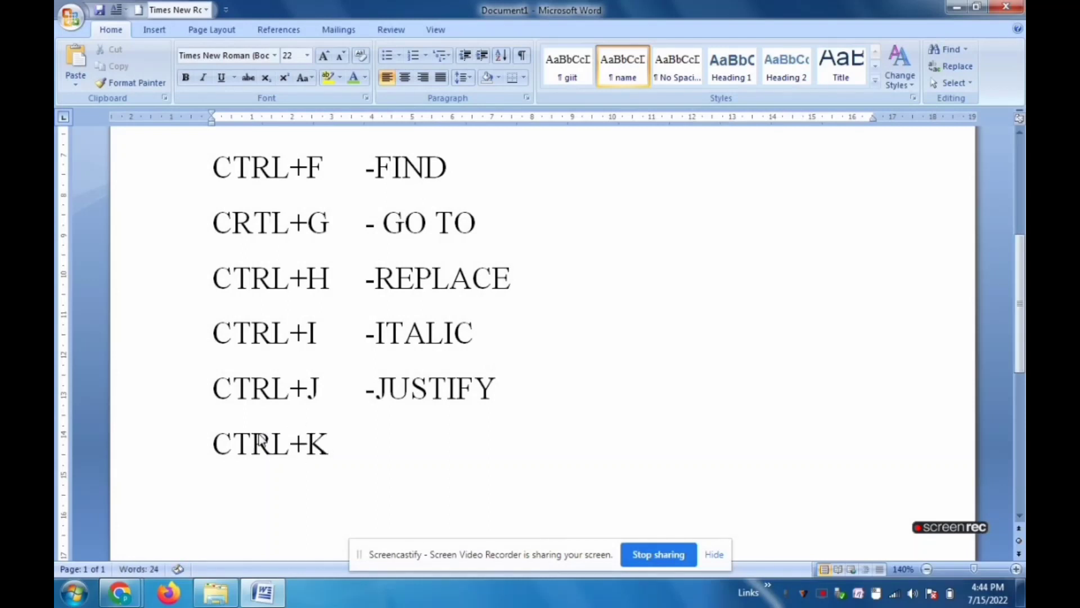
{"action": "key", "text": "Tab"}
{"action": "type", "text": "-"}
{"action": "type", "text": "H"}
{"action": "type", "text": "YPER"}
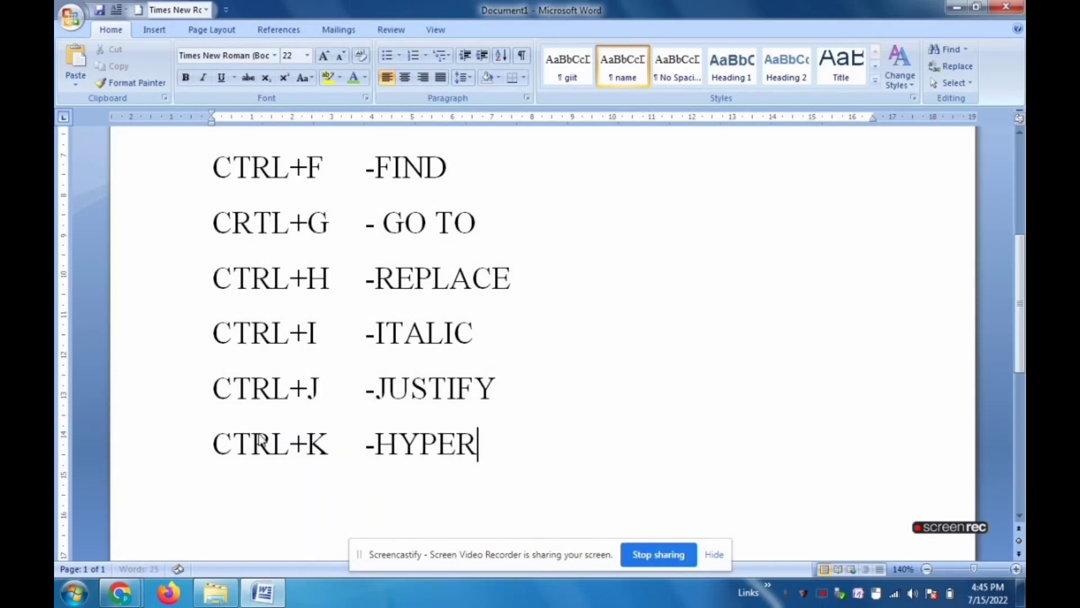
{"action": "type", "text": "LIN"}
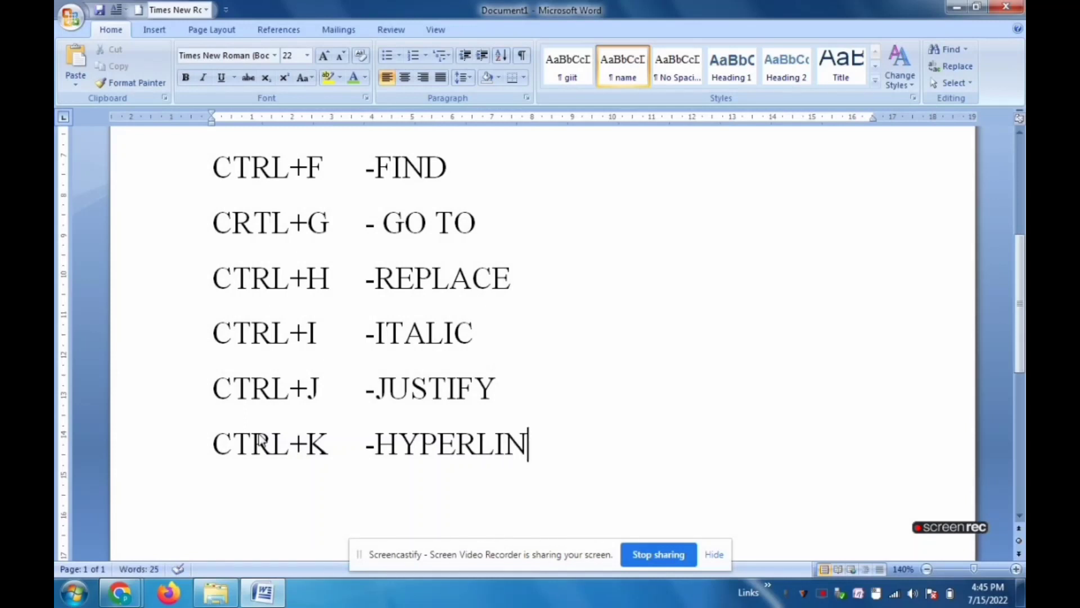
{"action": "type", "text": "K"}
{"action": "key", "text": "Return"}
{"action": "type", "text": "CTR"}
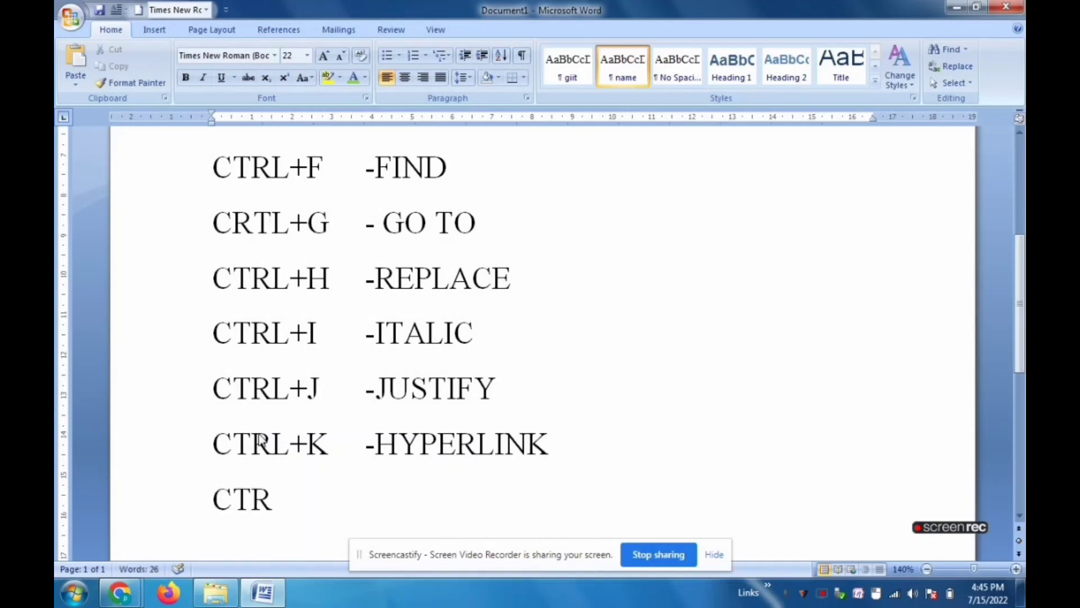
{"action": "type", "text": "L+"}
{"action": "type", "text": "L"}
{"action": "key", "text": "Tab"}
{"action": "type", "text": "-"}
{"action": "type", "text": "LEFT"}
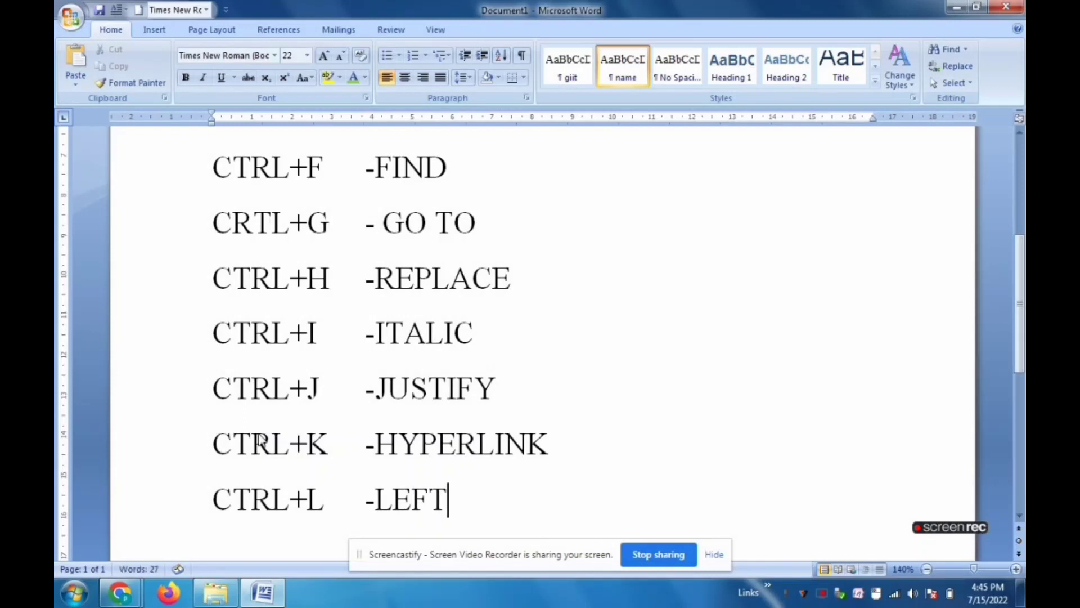
{"action": "type", "text": " A"}
{"action": "type", "text": "LIGN"}
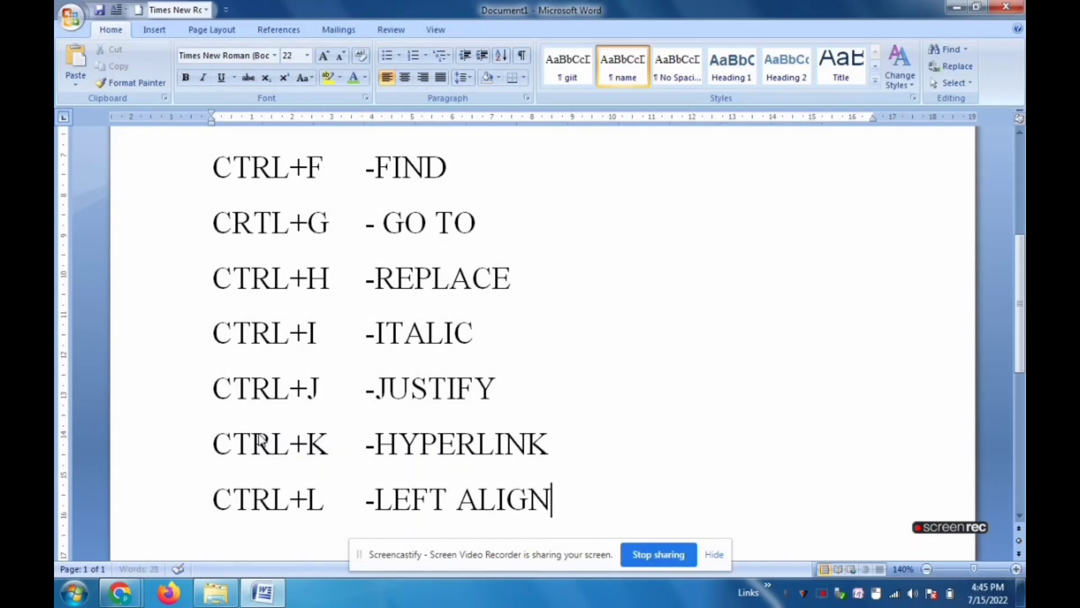
- Add the CTRL+M -PARAGRAPH INDENT line, correcting the typos along the way
{"action": "scroll", "coordinate": [414, 349], "scroll_direction": "down", "scroll_amount": 2}
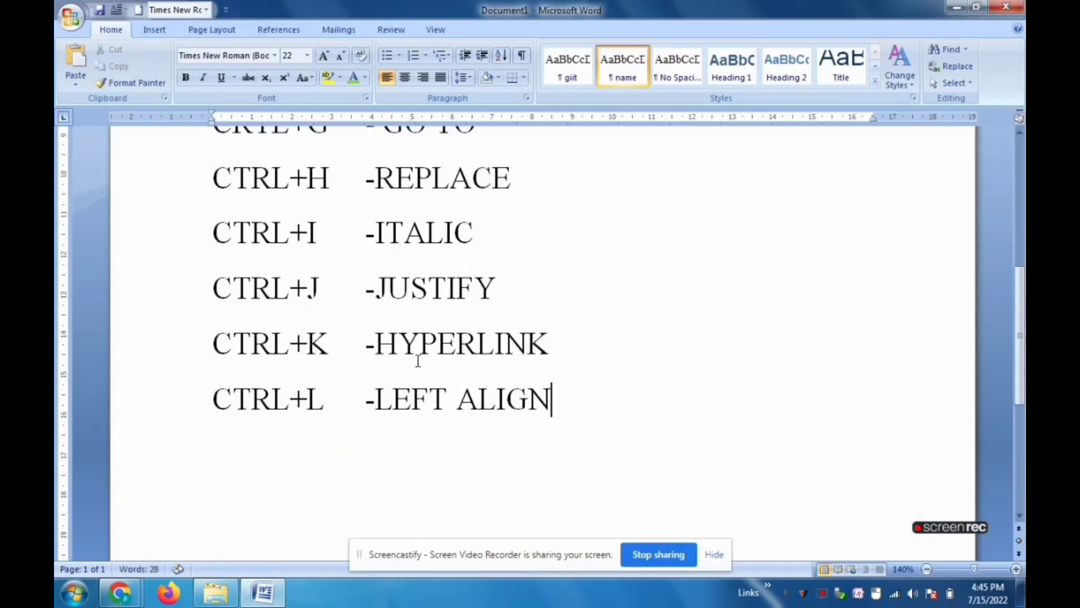
{"action": "scroll", "coordinate": [415, 363], "scroll_direction": "down", "scroll_amount": 2}
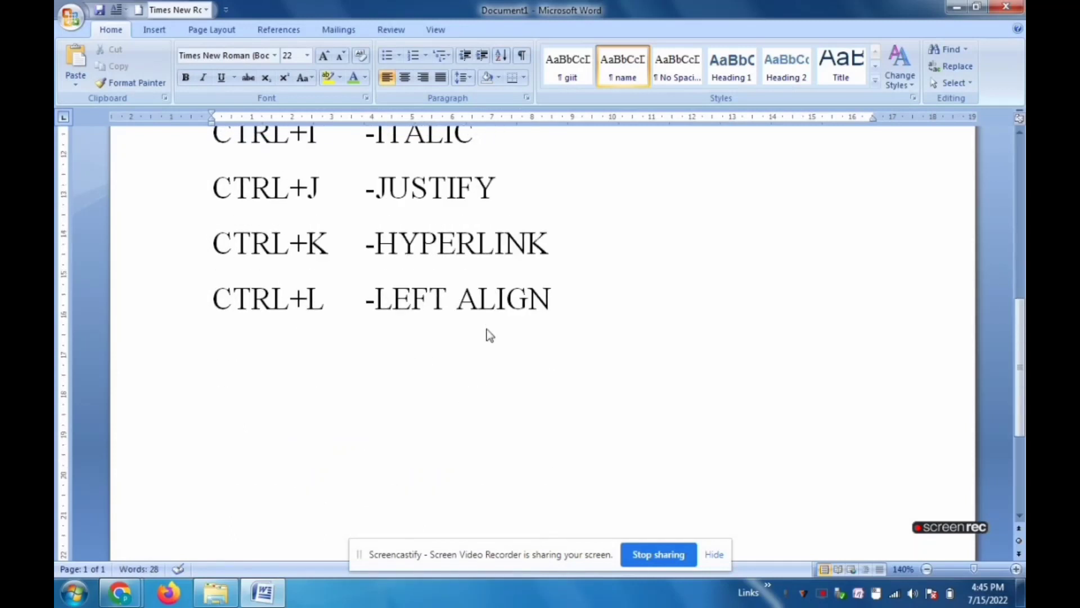
{"action": "key", "text": "Return"}
{"action": "type", "text": "C"}
{"action": "type", "text": "TRL"}
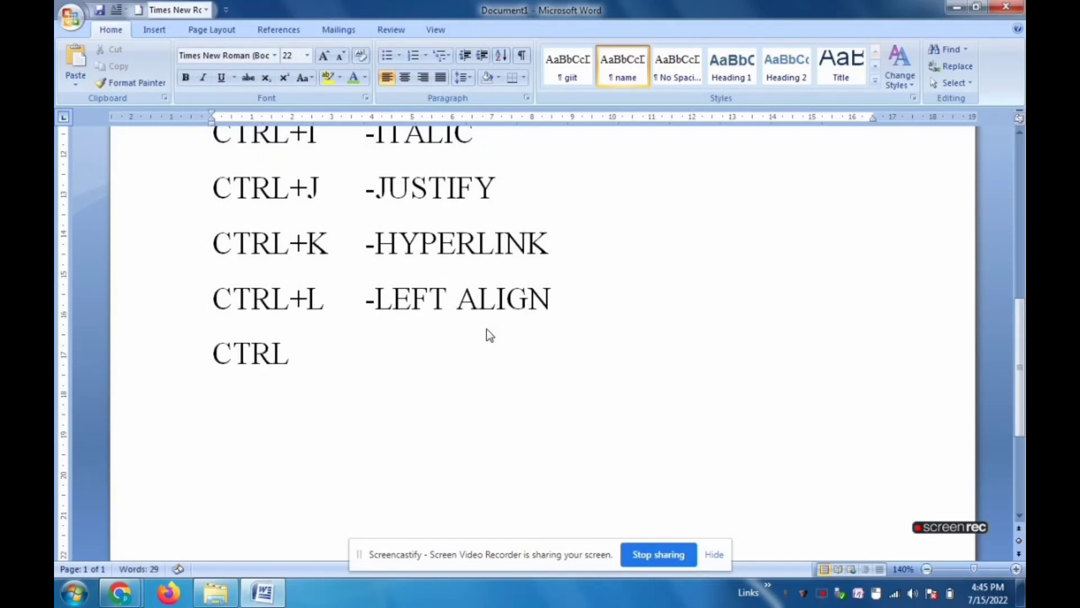
{"action": "type", "text": "+"}
{"action": "type", "text": "M"}
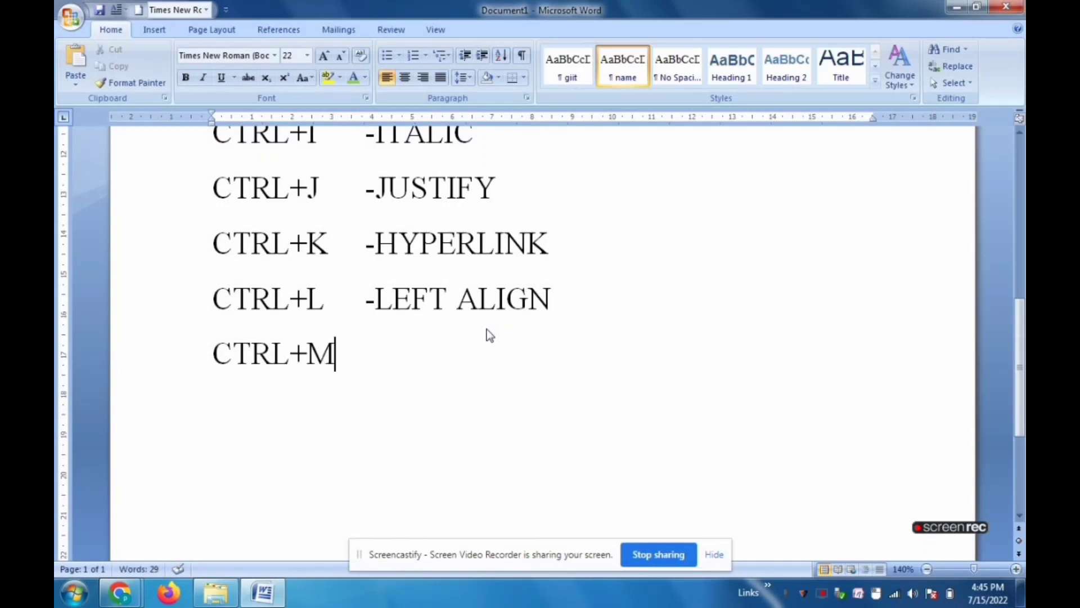
{"action": "key", "text": "Tab"}
{"action": "type", "text": "="}
{"action": "key", "text": "BackSpace"}
{"action": "type", "text": "-"}
{"action": "type", "text": "PA"}
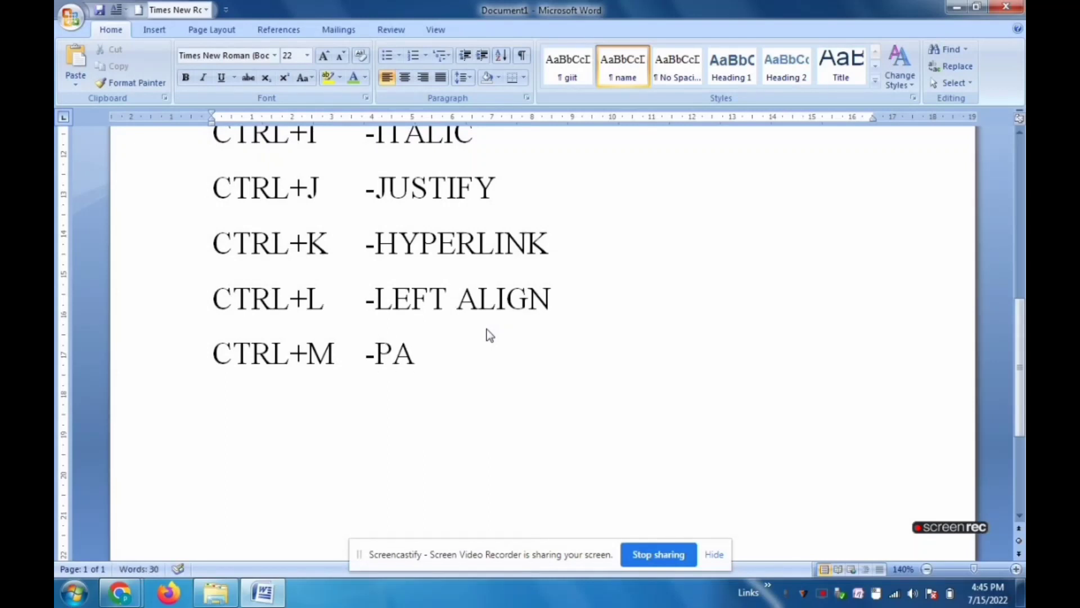
{"action": "type", "text": "RA"}
{"action": "type", "text": "GR"}
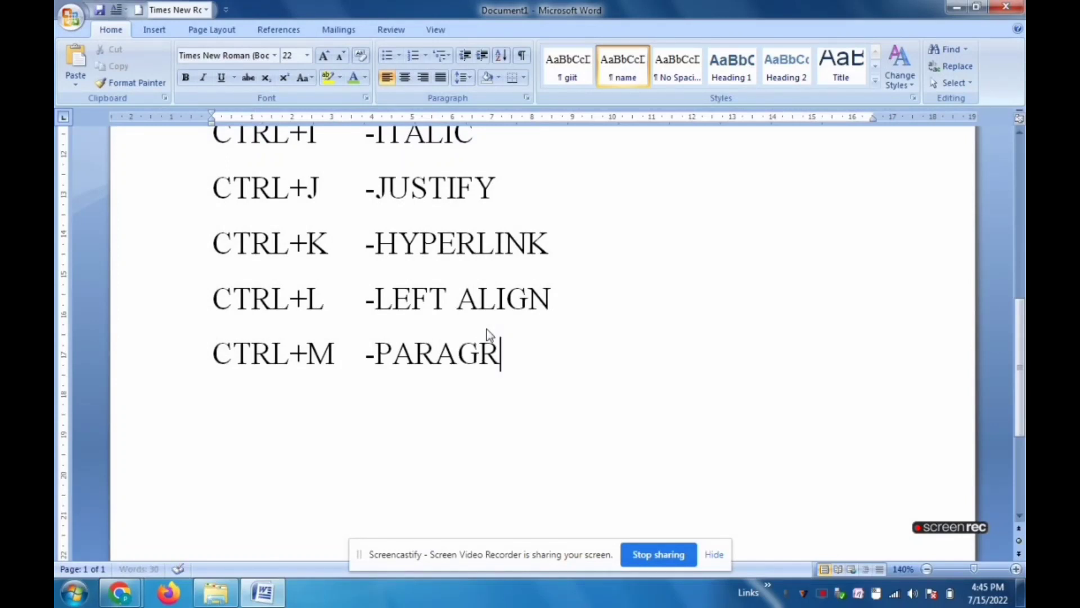
{"action": "type", "text": "APH"}
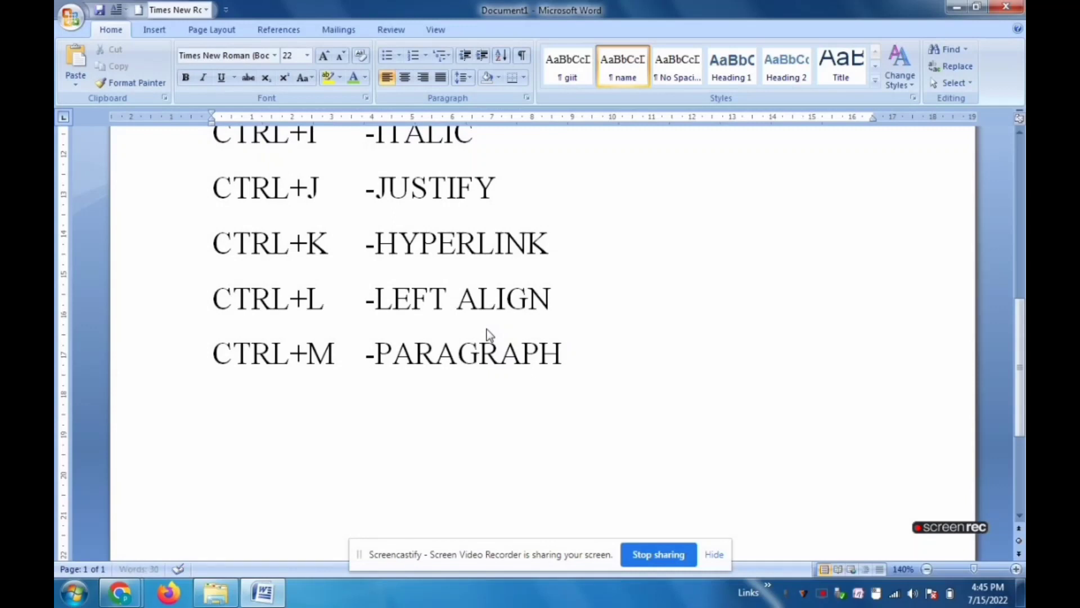
{"action": "type", "text": " IND"}
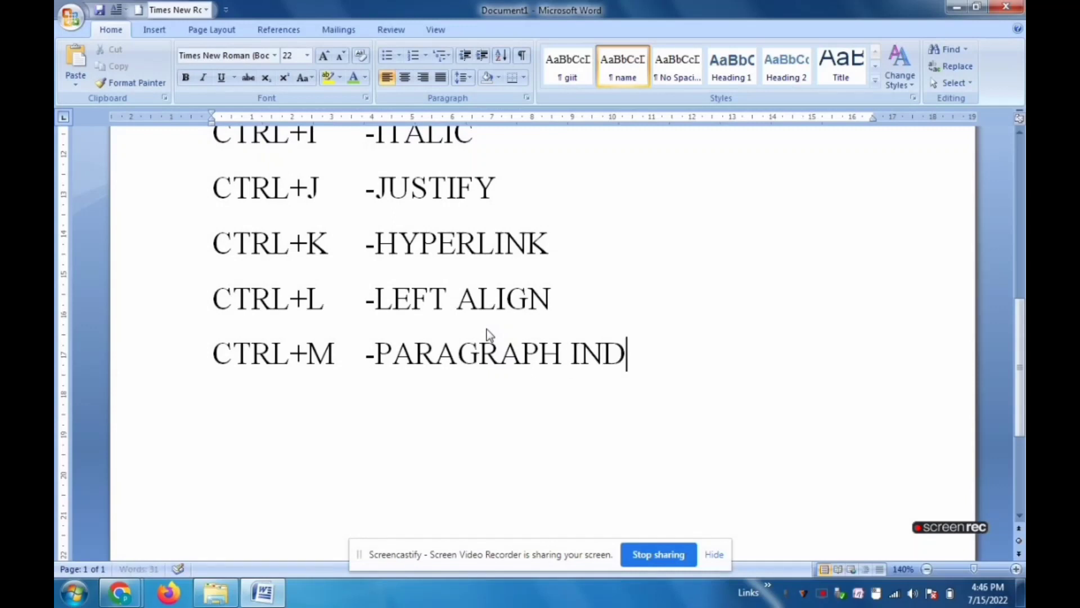
{"action": "type", "text": "EB"}
{"action": "key", "text": "BackSpace"}
{"action": "type", "text": "NT"}
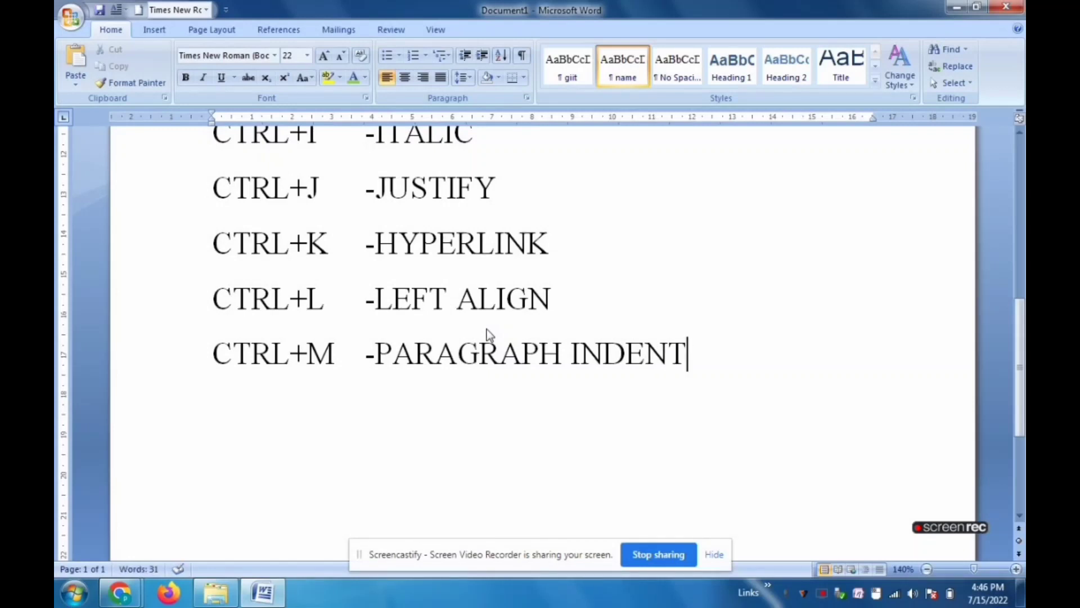
{"action": "key", "text": "Return"}
- Add CTRL+N -NEW and CTRL+O -OPEN, leaving an empty line below
{"action": "type", "text": "C"}
{"action": "type", "text": "TR"}
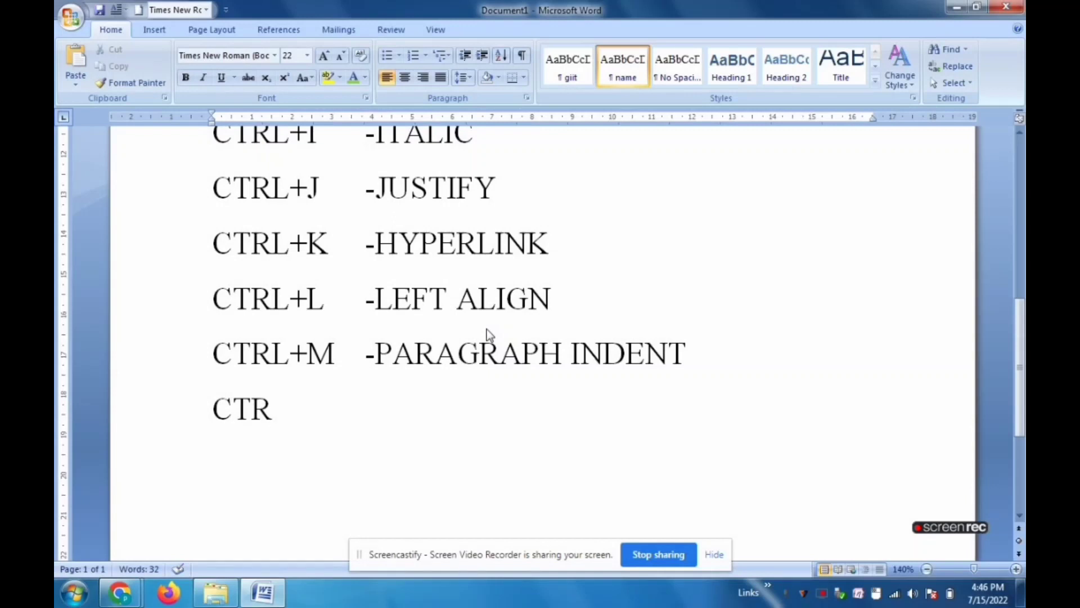
{"action": "type", "text": "L"}
{"action": "type", "text": "+N"}
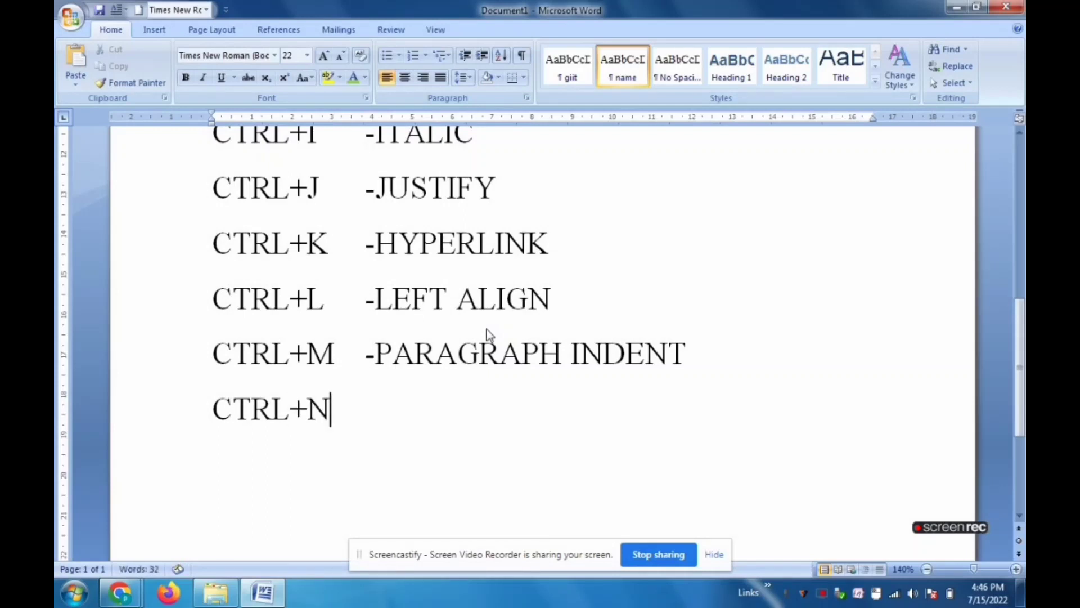
{"action": "key", "text": "Tab"}
{"action": "type", "text": "-"}
{"action": "type", "text": "N"}
{"action": "type", "text": "EW"}
{"action": "key", "text": "Return"}
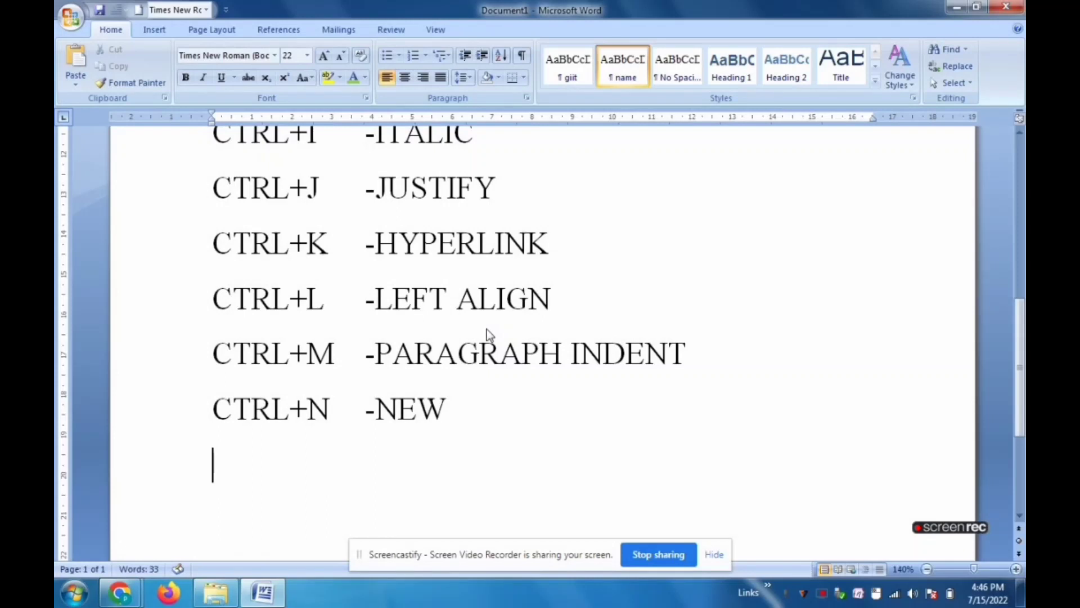
{"action": "type", "text": "CTR"}
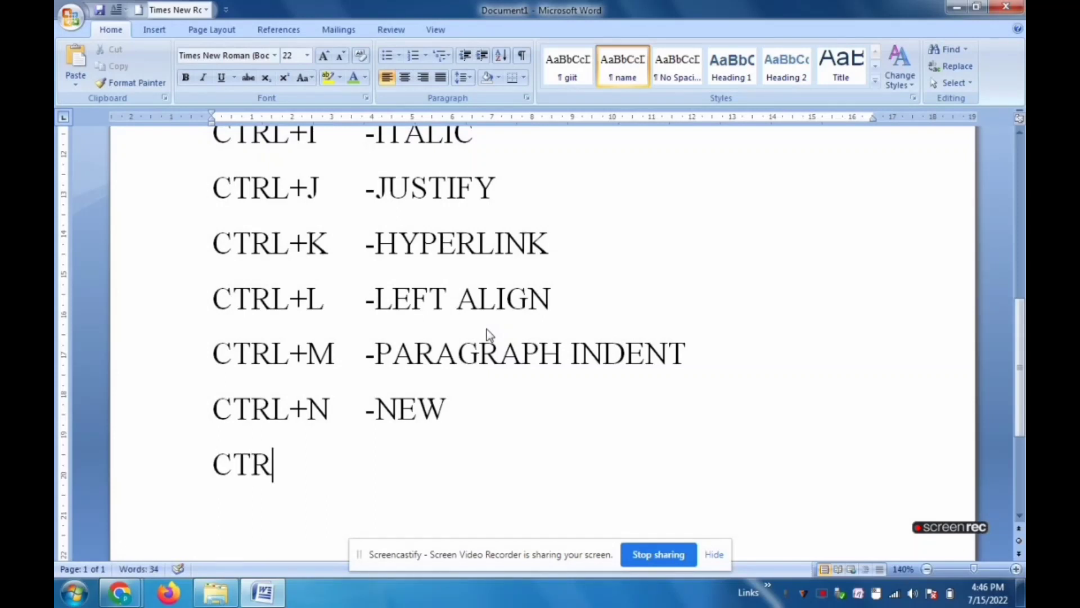
{"action": "type", "text": "L"}
{"action": "type", "text": "+O"}
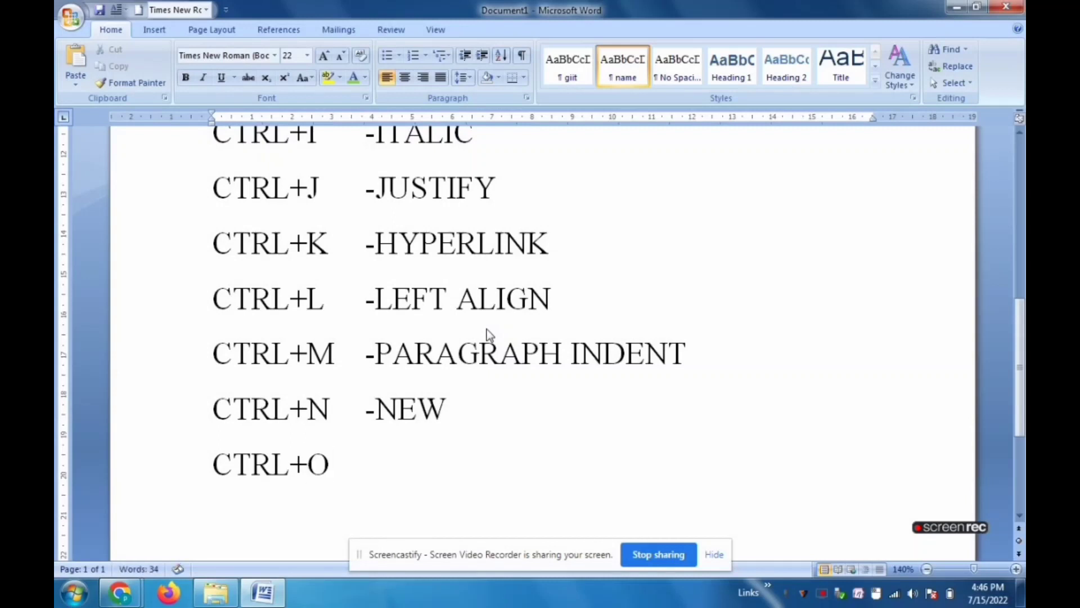
{"action": "key", "text": "Tab"}
{"action": "type", "text": "-"}
{"action": "type", "text": "OPEN"}
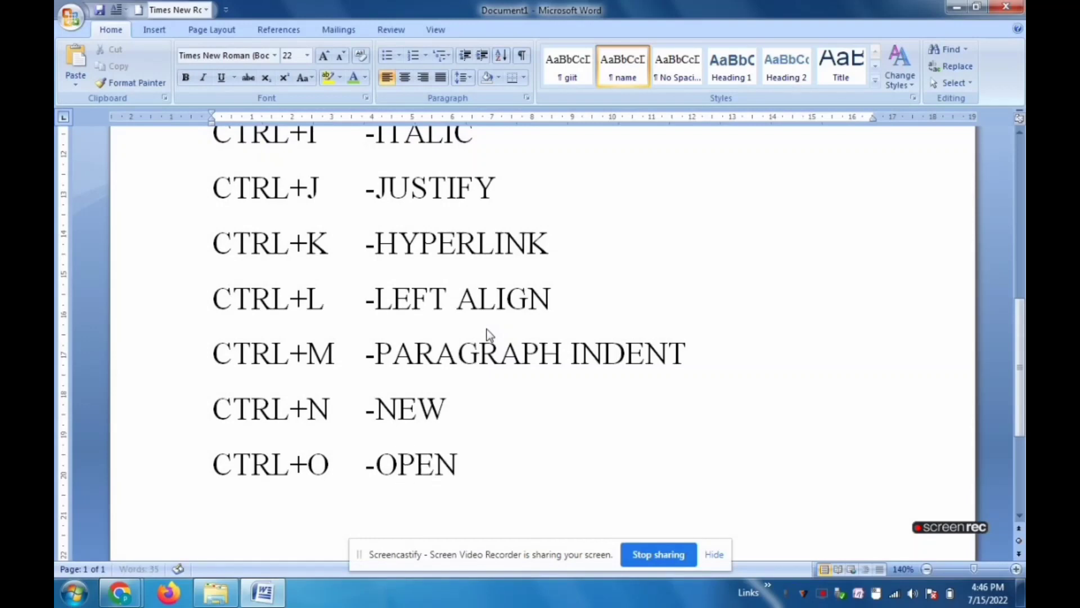
{"action": "key", "text": "Return"}
- Add the CTRL+P -PRINT and CTRL+Q -REMOVE THE PARAGRAPH entries
{"action": "scroll", "coordinate": [487, 334], "scroll_direction": "down", "scroll_amount": 2}
{"action": "scroll", "coordinate": [297, 333], "scroll_direction": "down", "scroll_amount": 2}
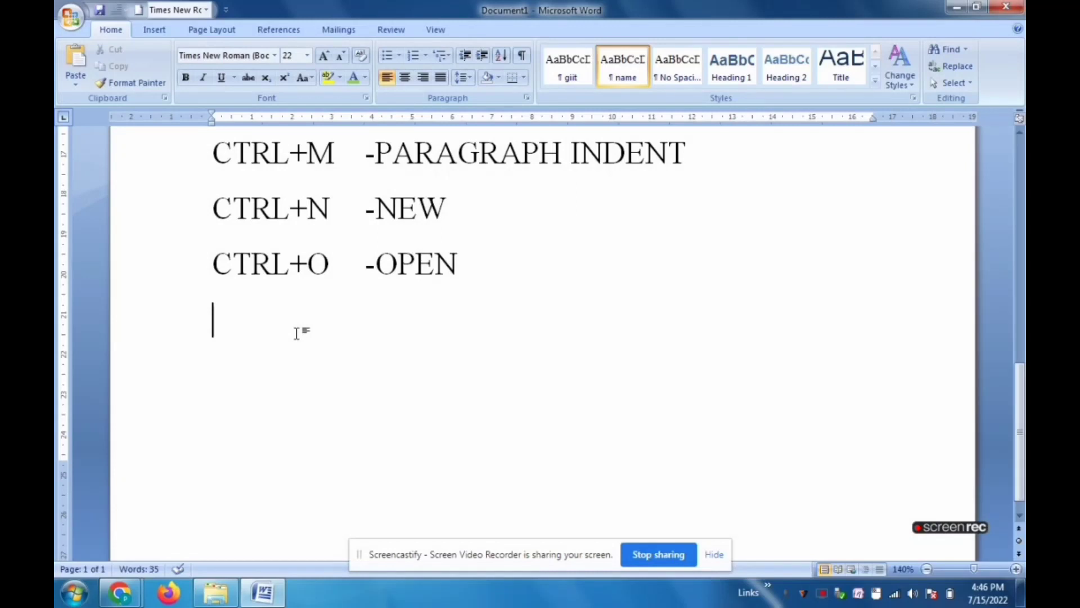
{"action": "type", "text": "CT"}
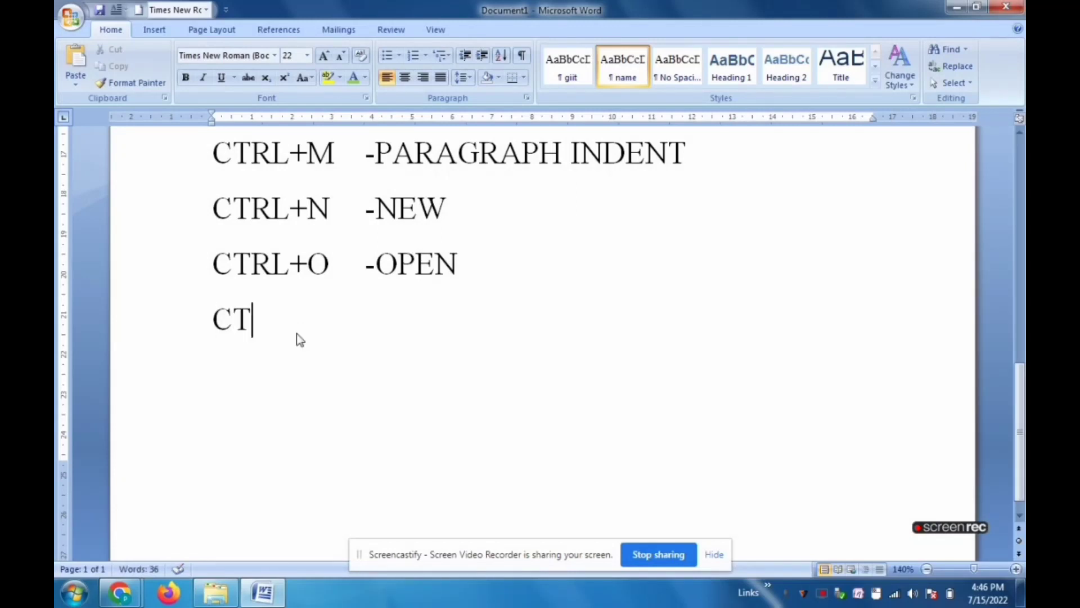
{"action": "type", "text": "RL+P"}
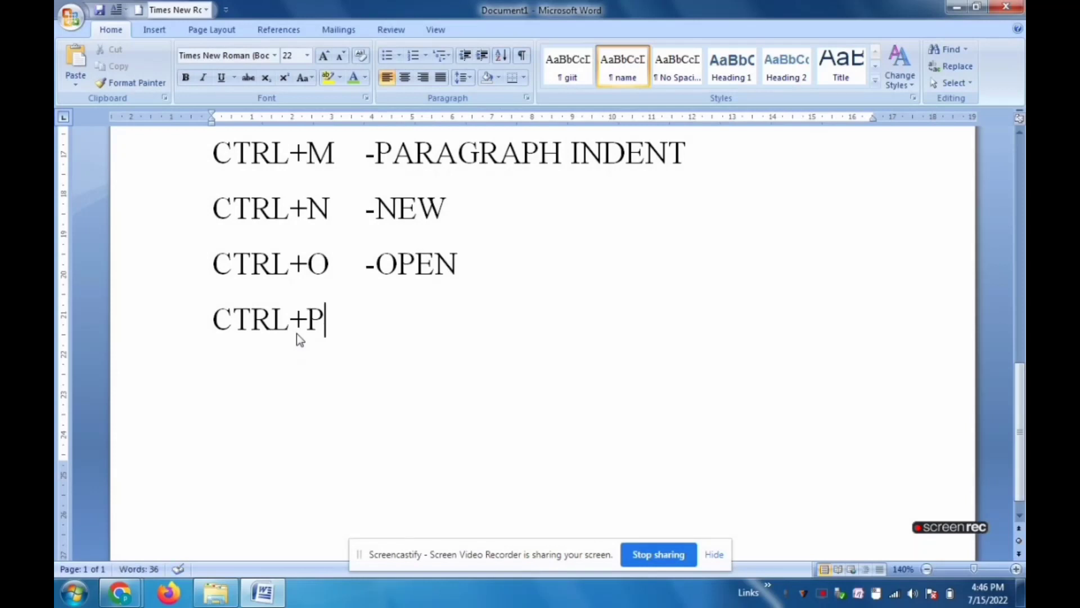
{"action": "key", "text": "Tab"}
{"action": "type", "text": "-"}
{"action": "type", "text": "PRIN"}
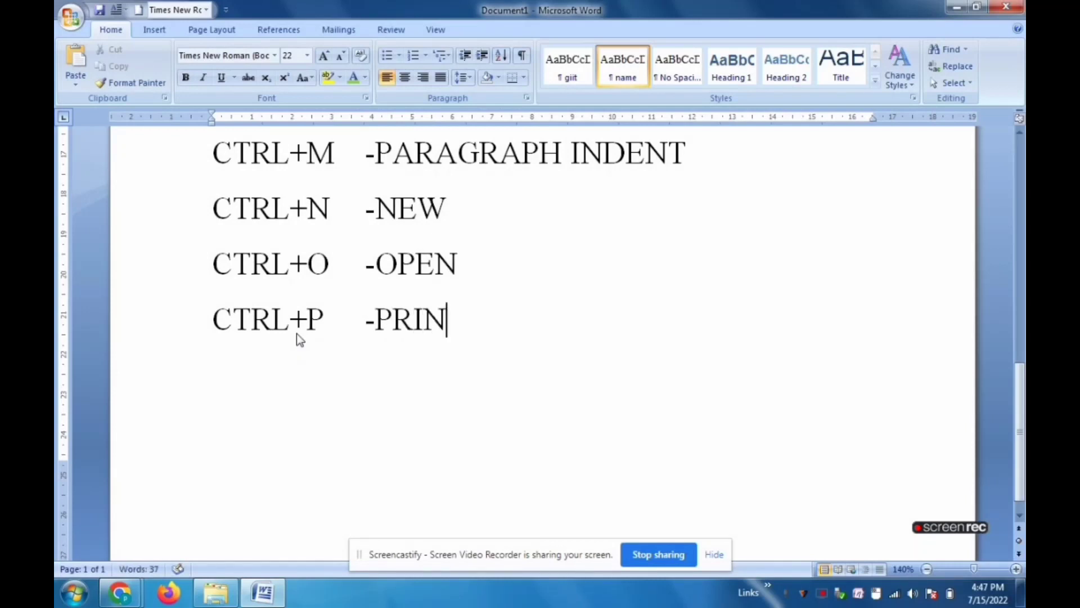
{"action": "type", "text": "T"}
{"action": "key", "text": "Return"}
{"action": "type", "text": "CTR"}
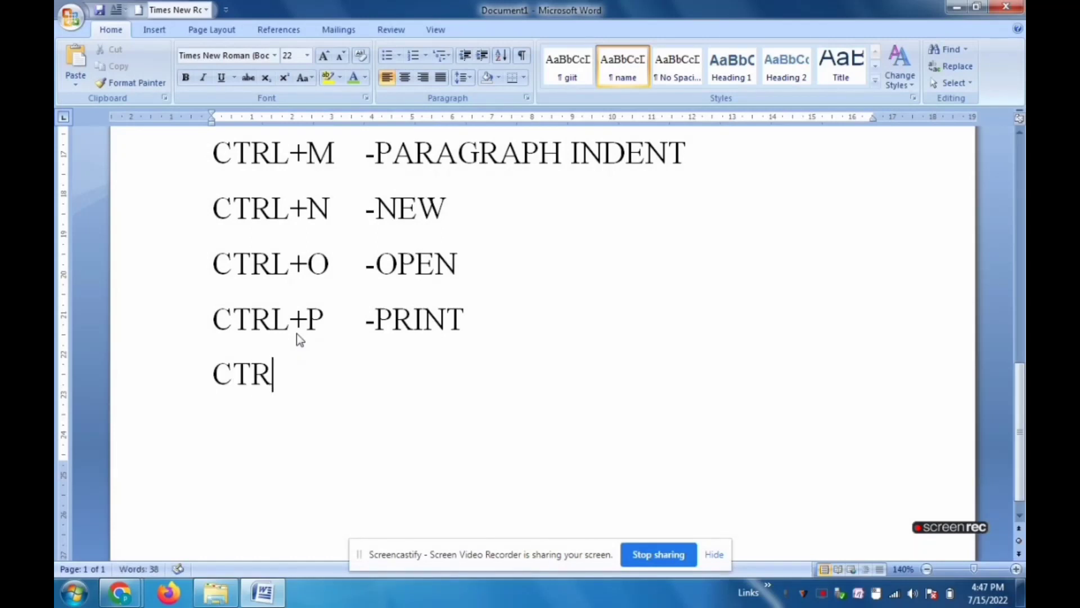
{"action": "type", "text": "L+"}
{"action": "type", "text": "q"}
{"action": "key", "text": "BackSpace"}
{"action": "type", "text": "Q"}
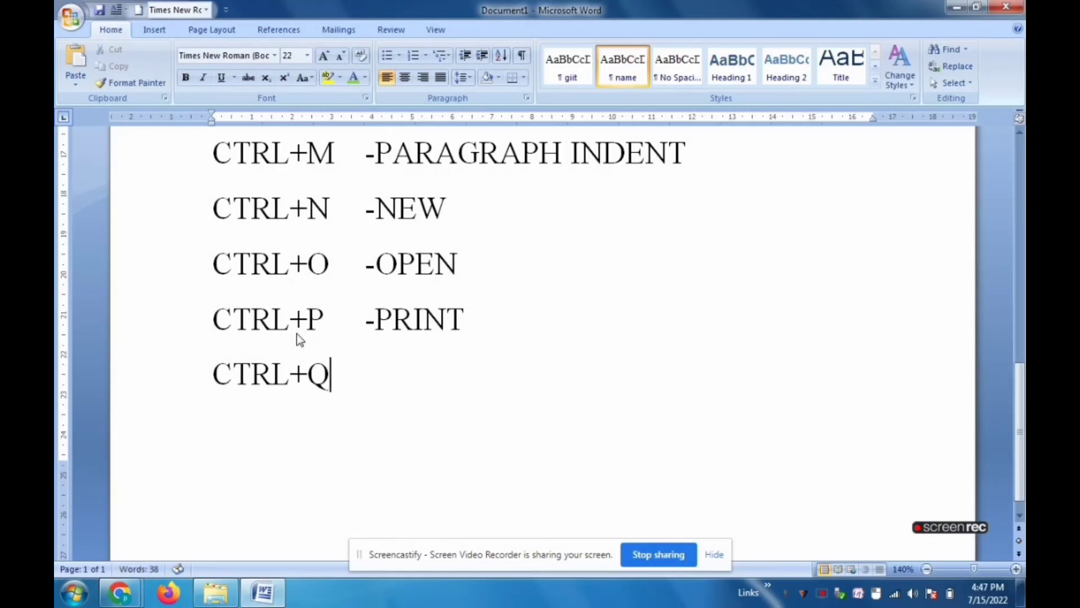
{"action": "key", "text": "Tab"}
{"action": "type", "text": "-"}
{"action": "type", "text": "RE"}
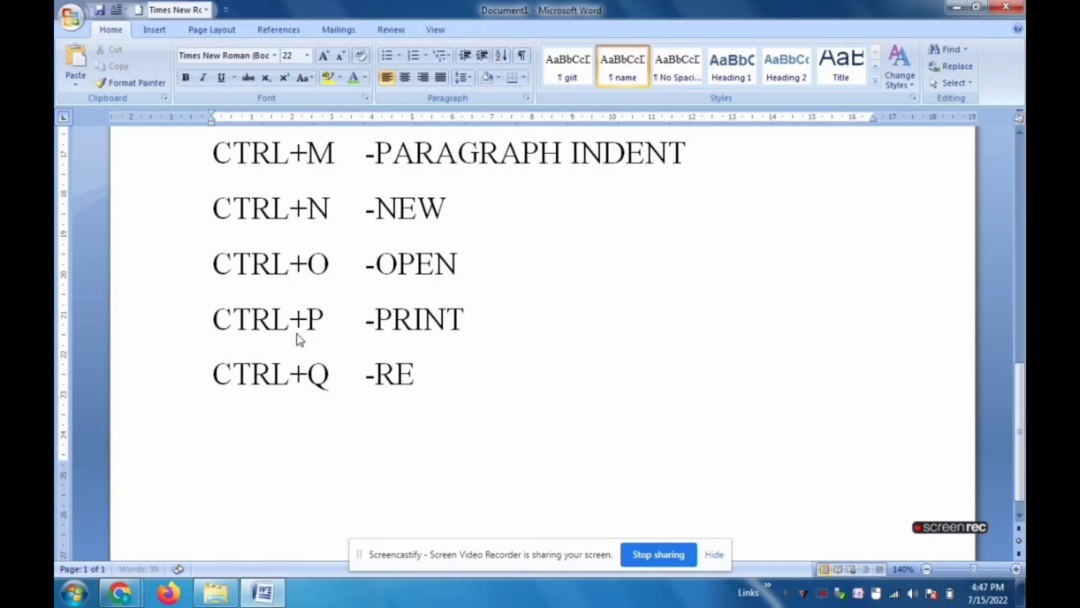
{"action": "type", "text": "MOVE"}
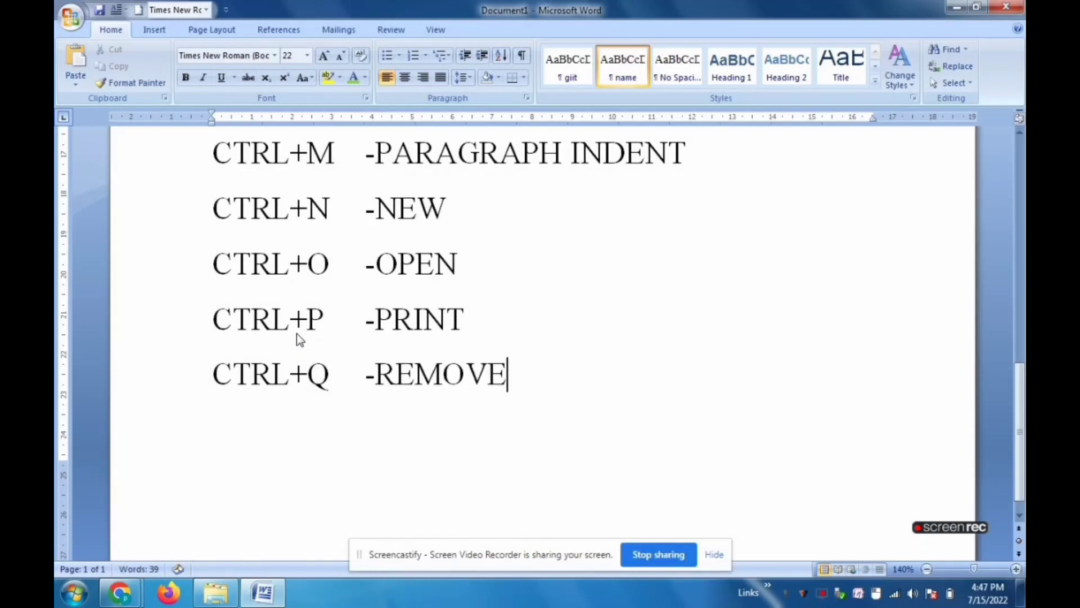
{"action": "type", "text": " T"}
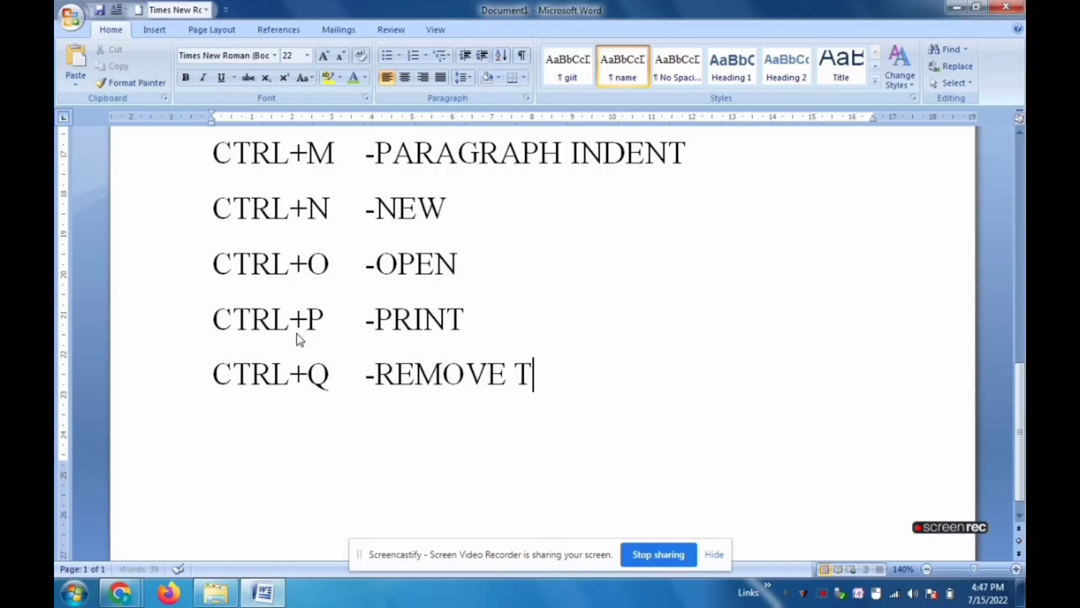
{"action": "type", "text": "HE P"}
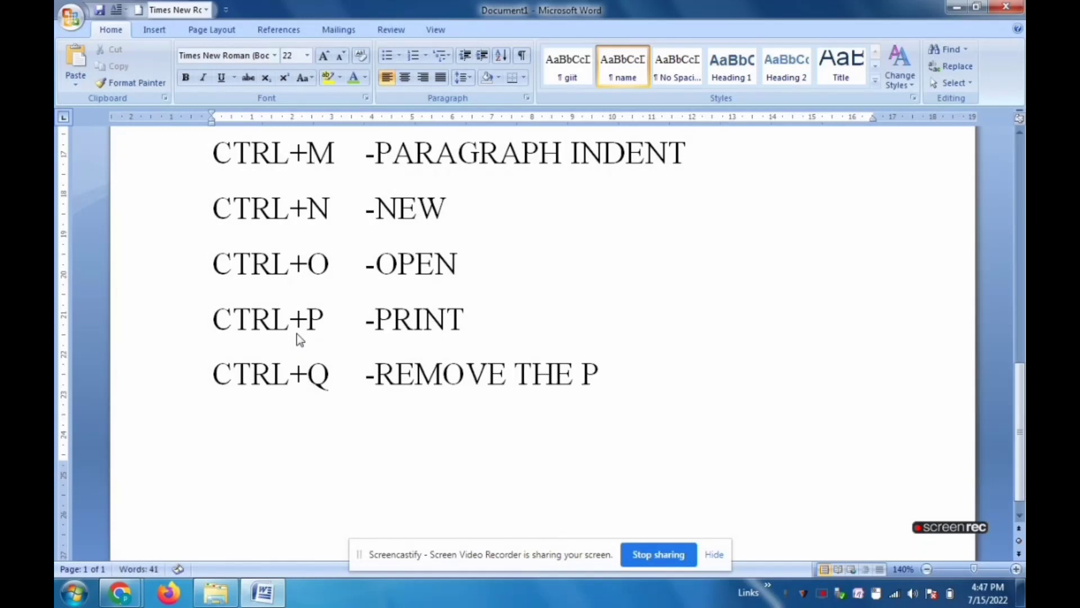
{"action": "type", "text": "ARAGA"}
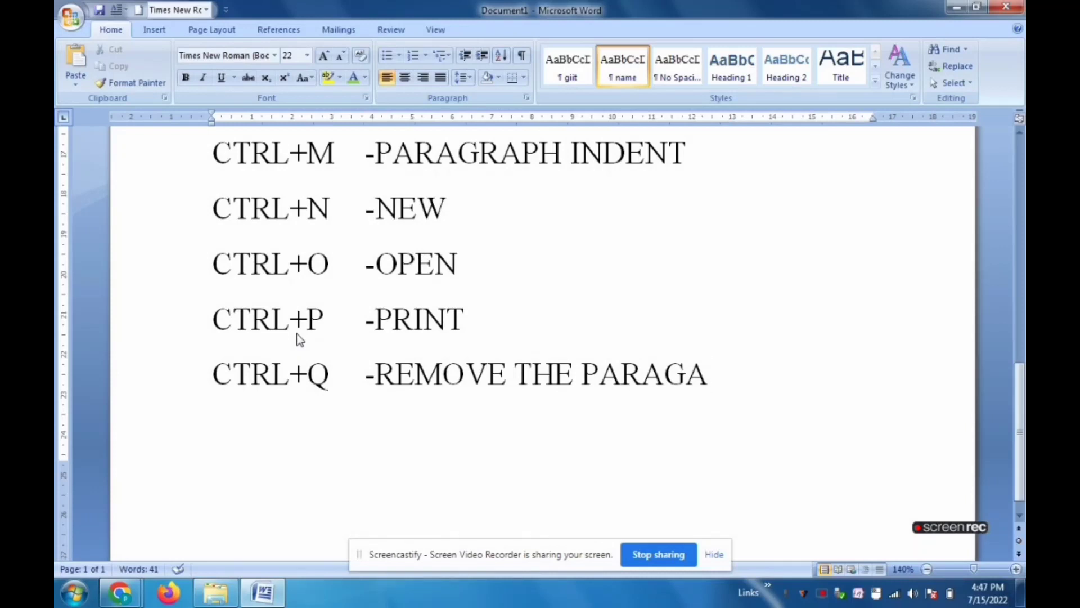
{"action": "key", "text": "BackSpace"}
{"action": "type", "text": "RA"}
{"action": "type", "text": "PH"}
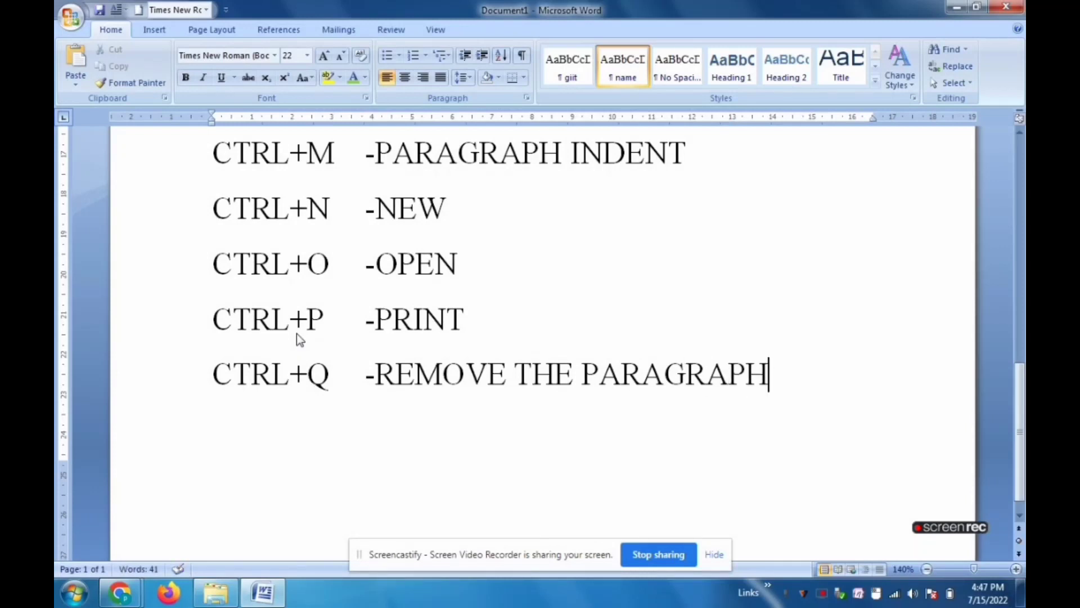
{"action": "key", "text": "Return"}
- Add CTRL+R -RIGHT ALIGN and insert a page break to start page 2
{"action": "type", "text": "CT"}
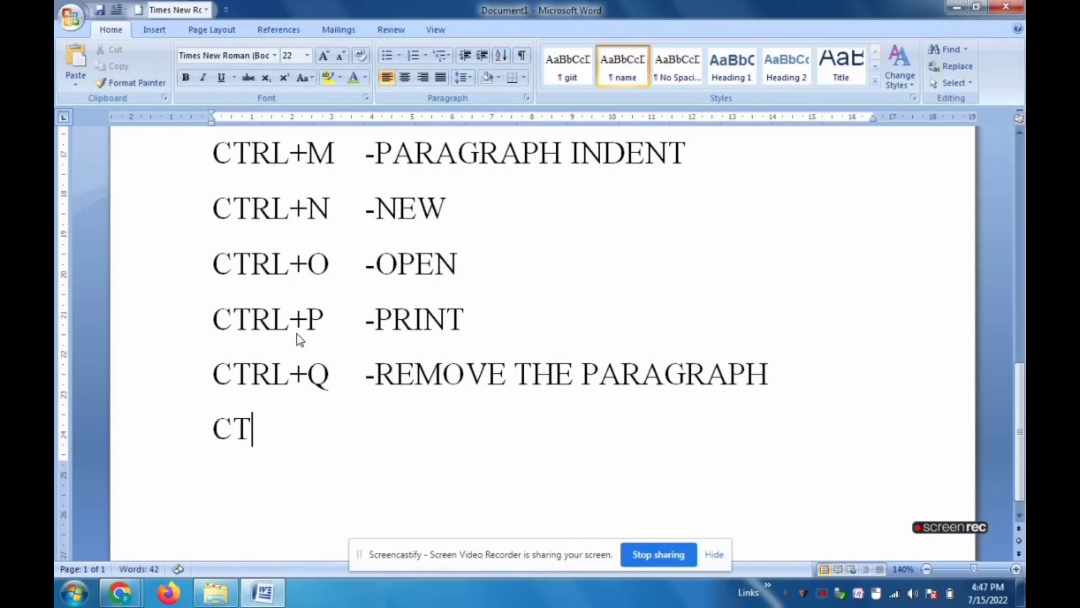
{"action": "type", "text": "RL"}
{"action": "type", "text": "+"}
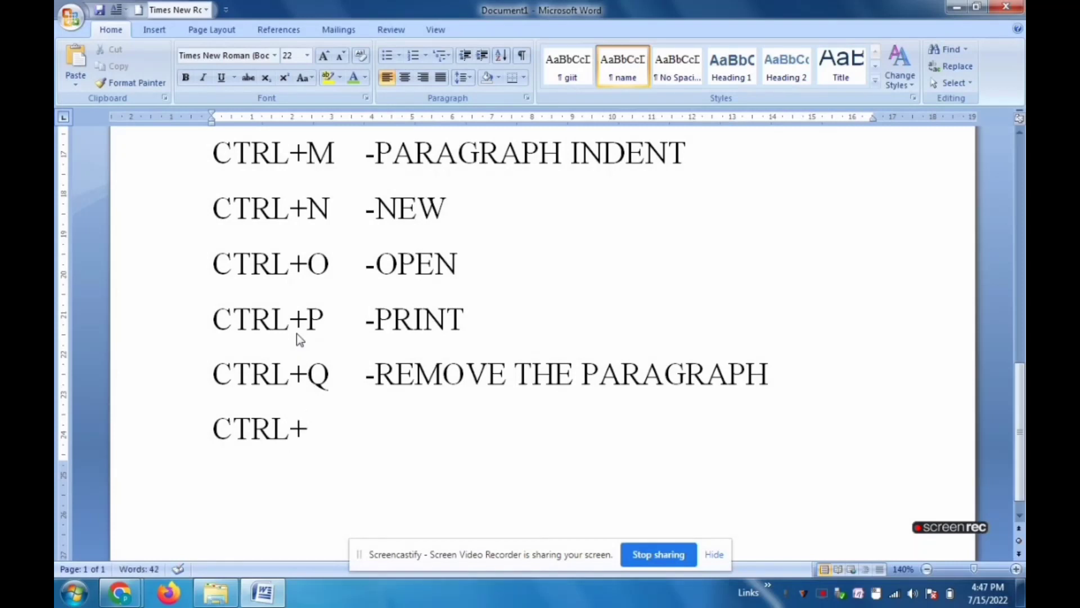
{"action": "type", "text": "R"}
{"action": "key", "text": "Tab"}
{"action": "type", "text": "-"}
{"action": "type", "text": "RI"}
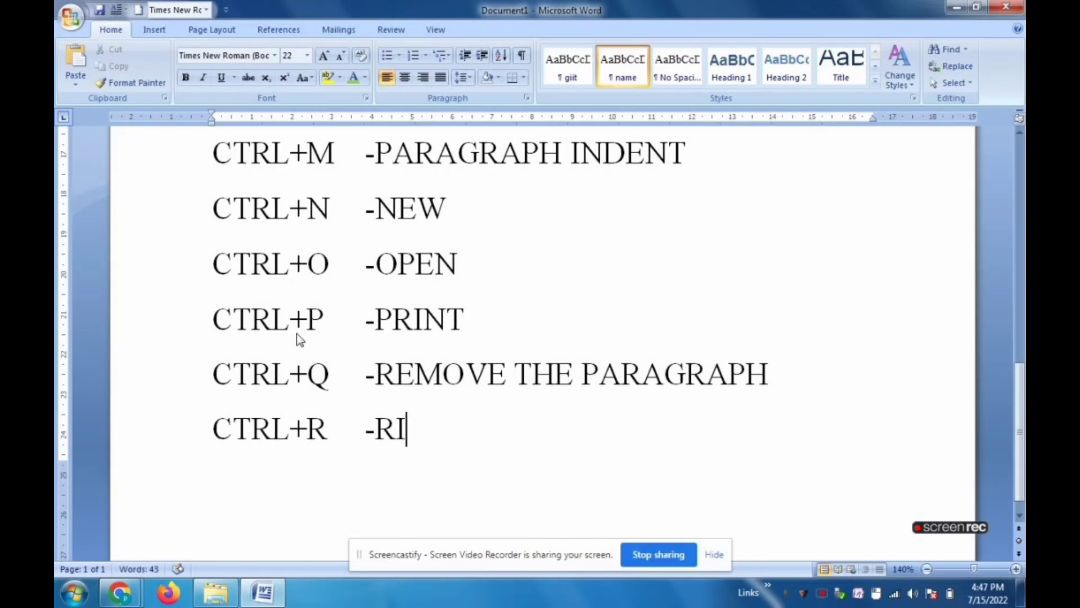
{"action": "type", "text": "GHT "}
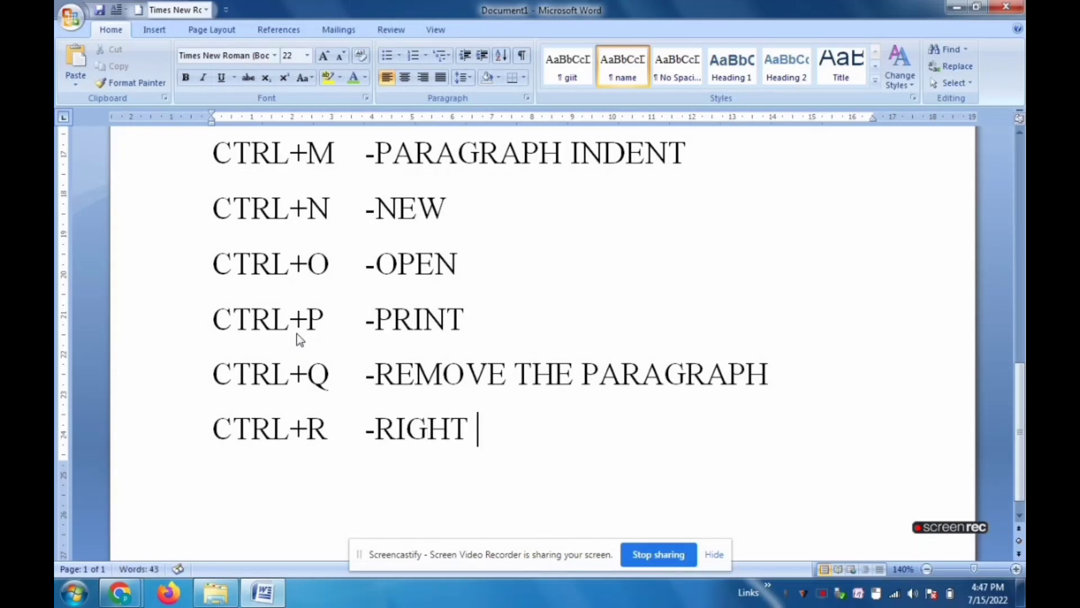
{"action": "type", "text": "ALI"}
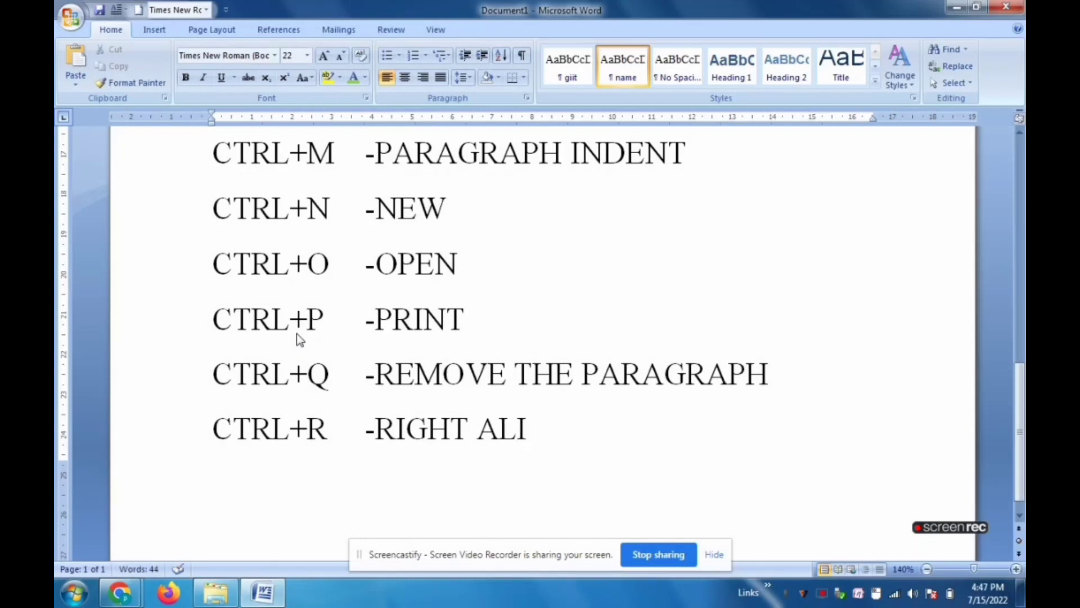
{"action": "type", "text": "GN"}
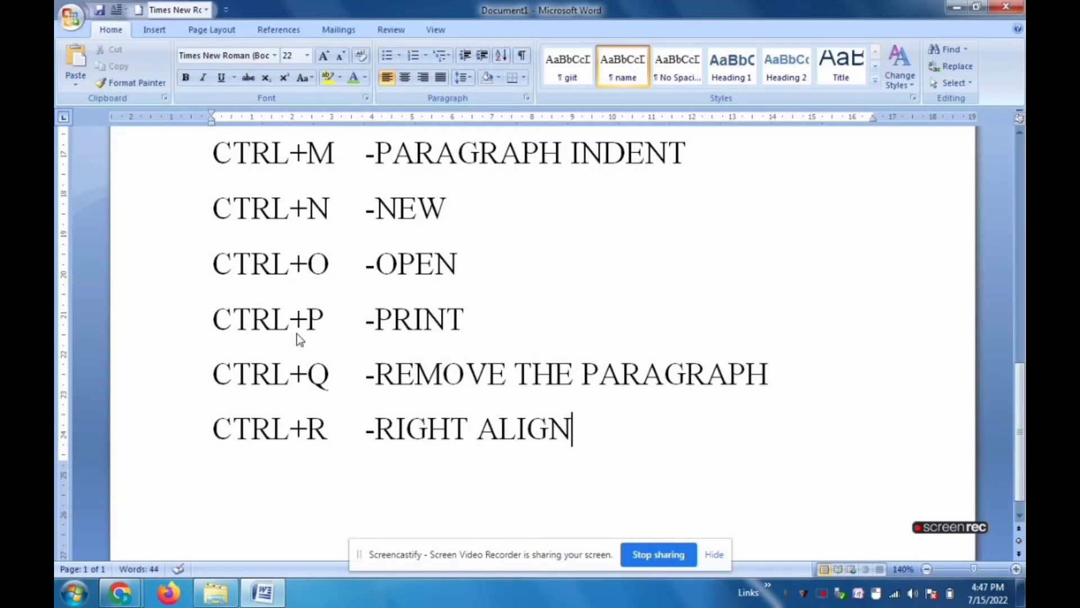
{"action": "key", "text": "ctrl+Return"}
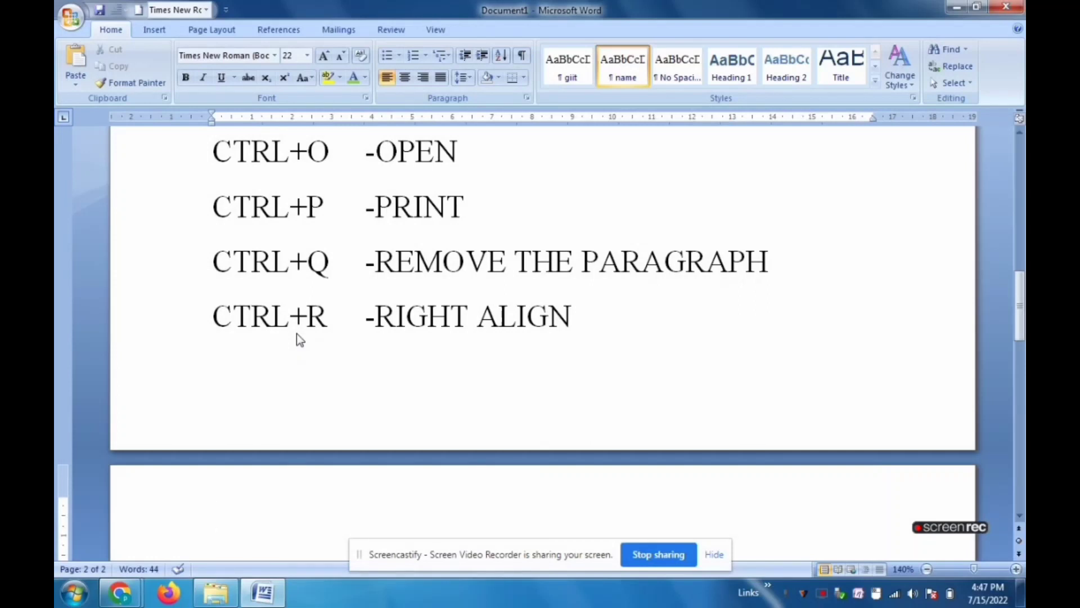
- Add CTRL+S -SAVE and CTRL+T -HANGING INDENT at the top of page 2
{"action": "scroll", "coordinate": [159, 338], "scroll_direction": "down", "scroll_amount": 1}
{"action": "scroll", "coordinate": [248, 333], "scroll_direction": "down", "scroll_amount": 2}
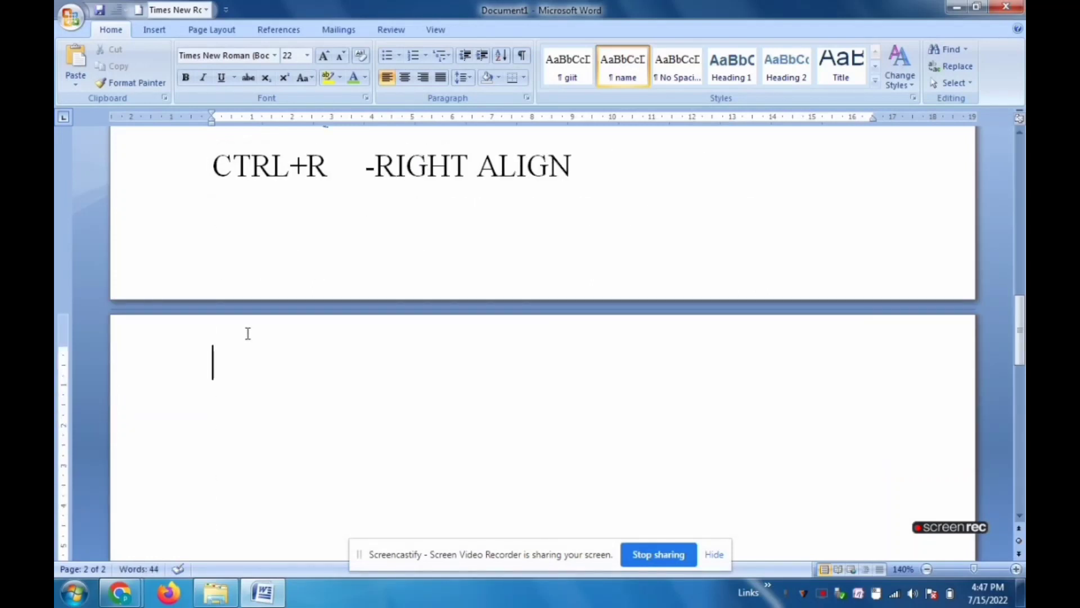
{"action": "type", "text": "CTRL"}
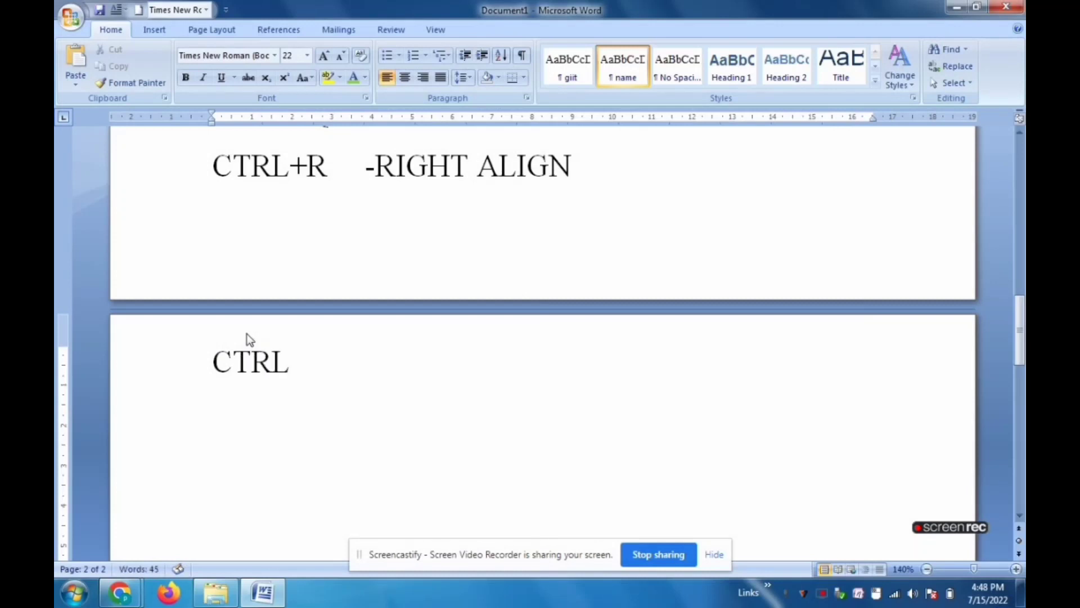
{"action": "type", "text": "+"}
{"action": "type", "text": "S"}
{"action": "key", "text": "Tab"}
{"action": "type", "text": "-"}
{"action": "type", "text": "SAVE"}
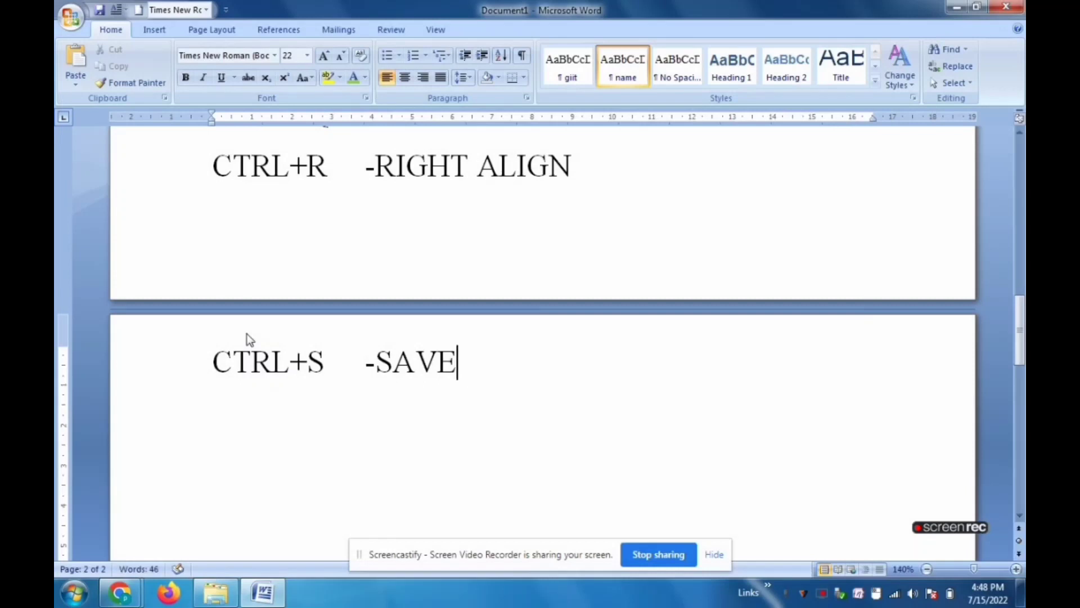
{"action": "key", "text": "Return"}
{"action": "type", "text": "CTRL"}
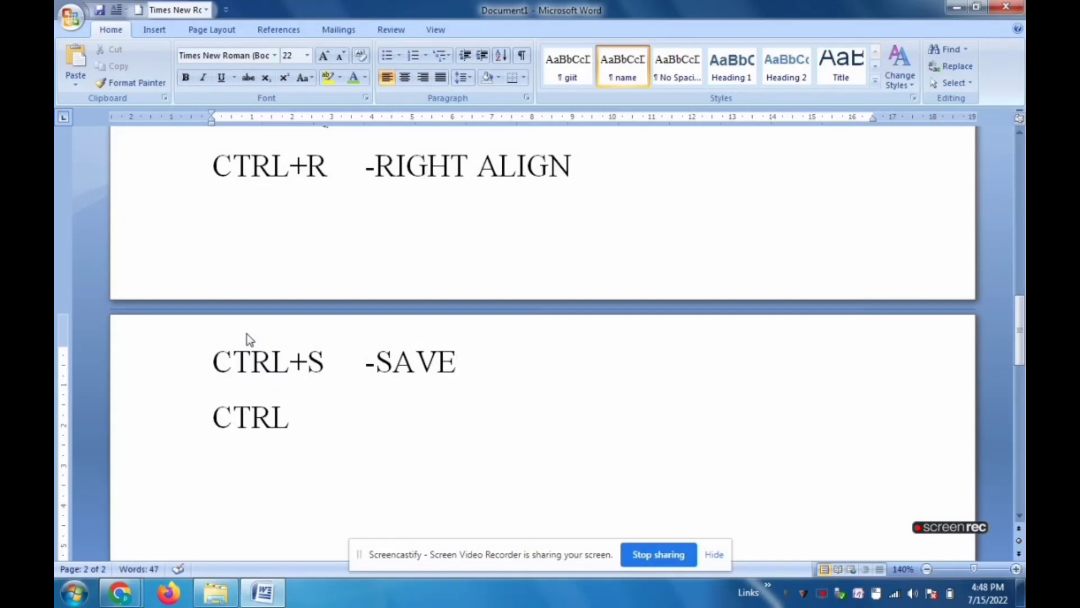
{"action": "type", "text": "+"}
{"action": "scroll", "coordinate": [249, 338], "scroll_direction": "down", "scroll_amount": 1}
{"action": "scroll", "coordinate": [242, 338], "scroll_direction": "down", "scroll_amount": 1}
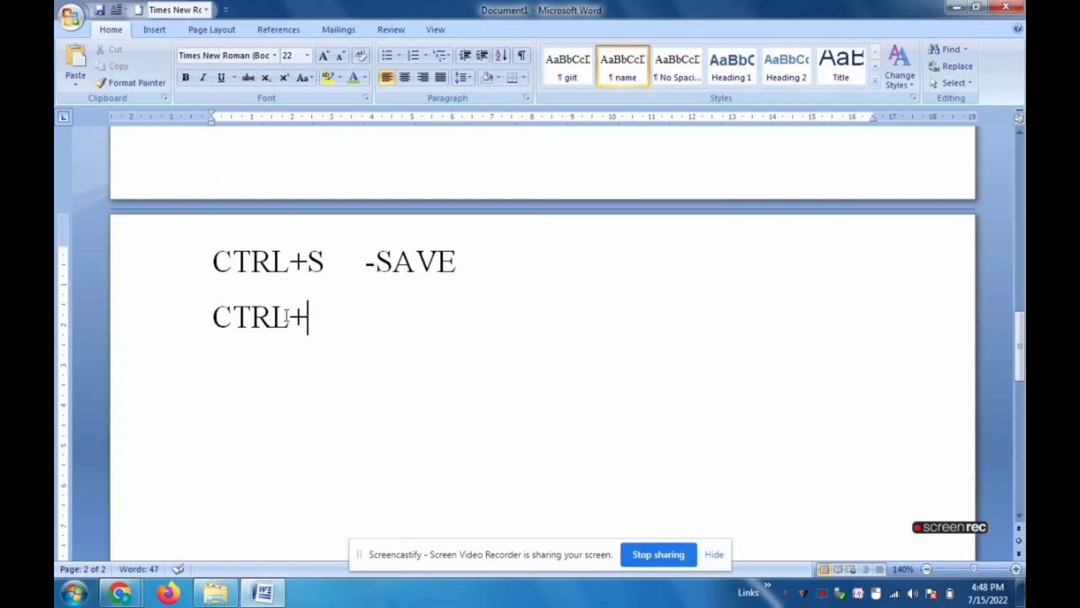
{"action": "type", "text": "T"}
{"action": "key", "text": "Tab"}
{"action": "type", "text": "-"}
{"action": "type", "text": "HA"}
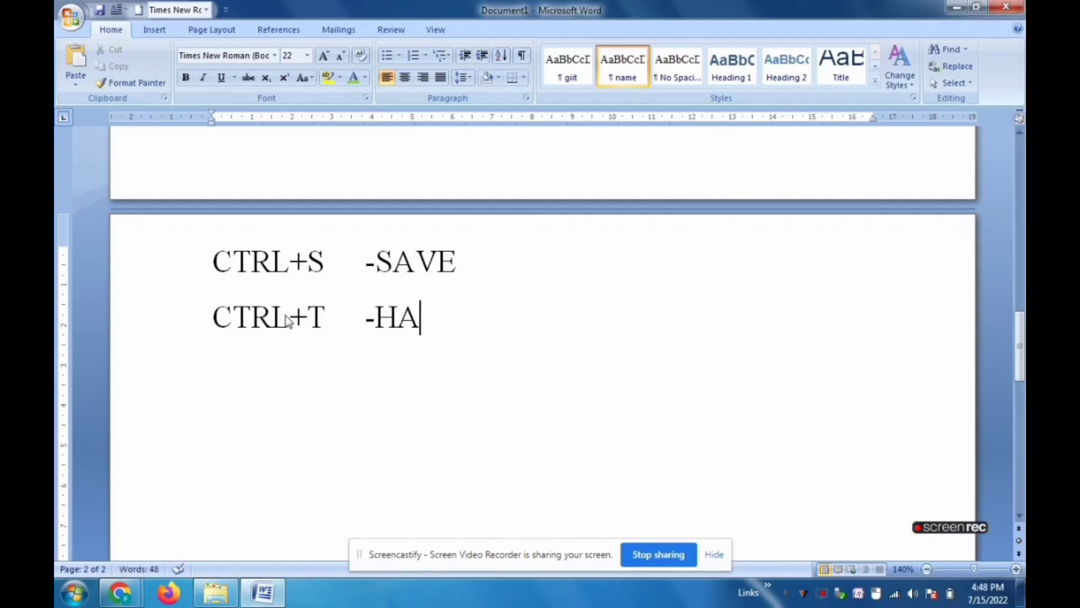
{"action": "type", "text": "N"}
{"action": "type", "text": "GING "}
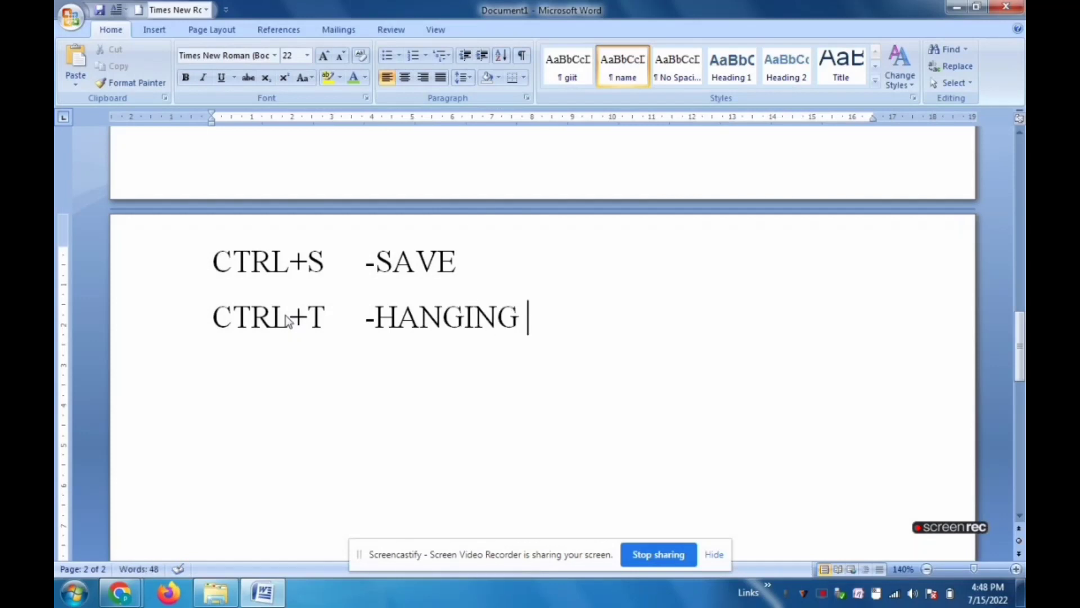
{"action": "type", "text": "IN"}
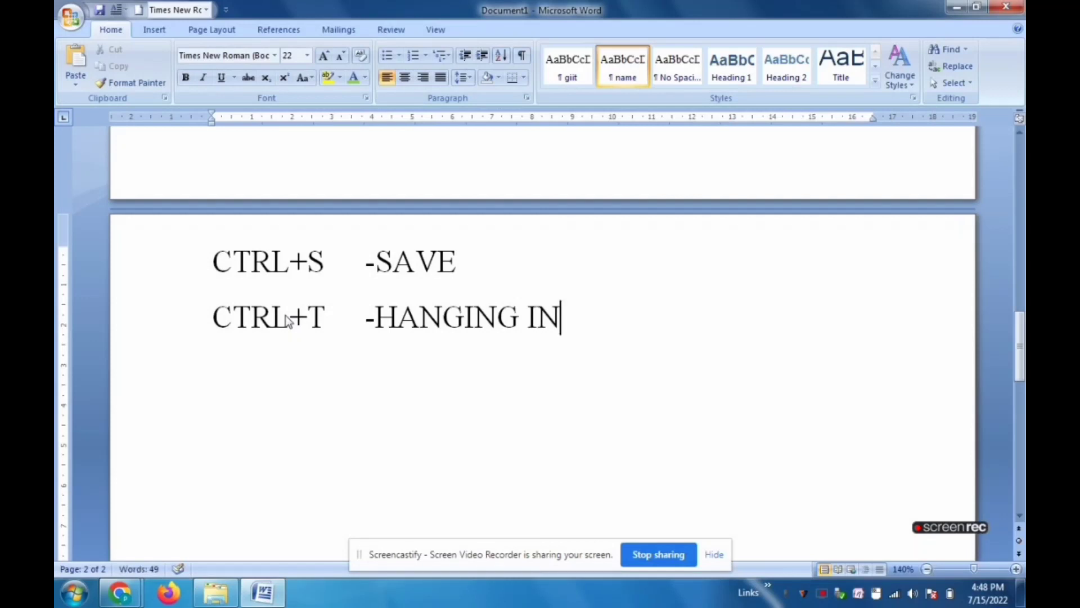
{"action": "type", "text": "DE"}
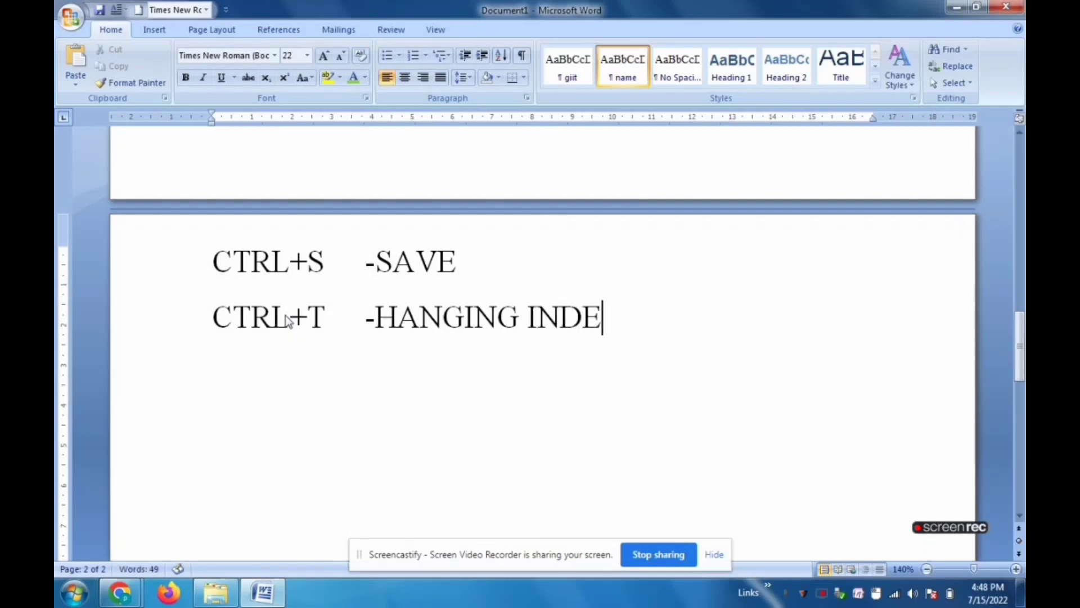
{"action": "type", "text": "NT"}
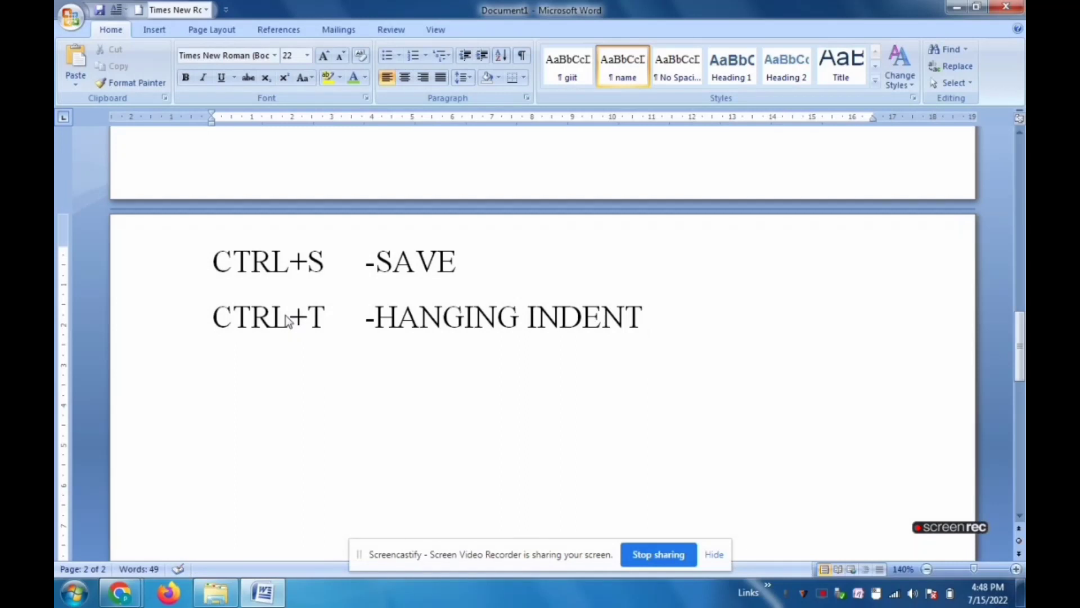
- Add CTRL+U -UNDERLINE and begin the CTRL+V line
{"action": "key", "text": "Return"}
{"action": "type", "text": "C"}
{"action": "type", "text": "TR"}
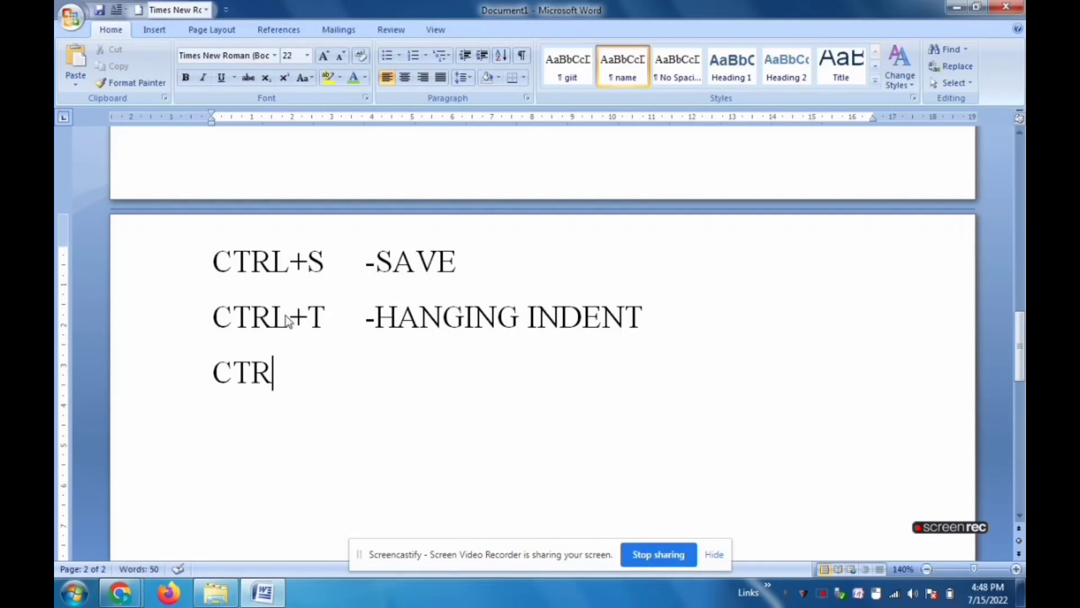
{"action": "type", "text": "L"}
{"action": "type", "text": "+"}
{"action": "type", "text": "U"}
{"action": "key", "text": "Tab"}
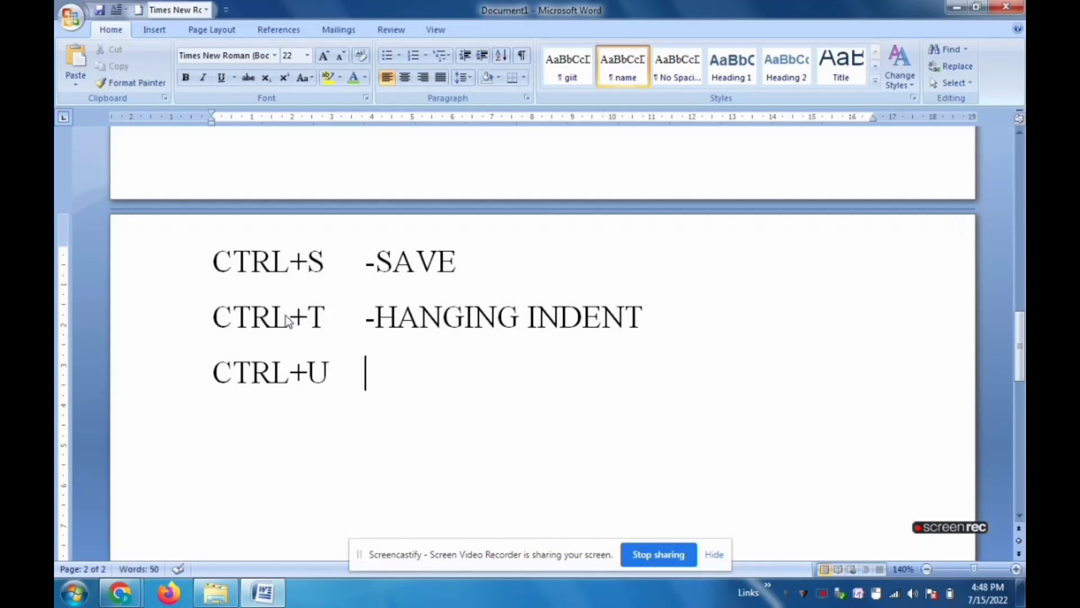
{"action": "type", "text": "-"}
{"action": "type", "text": "UND"}
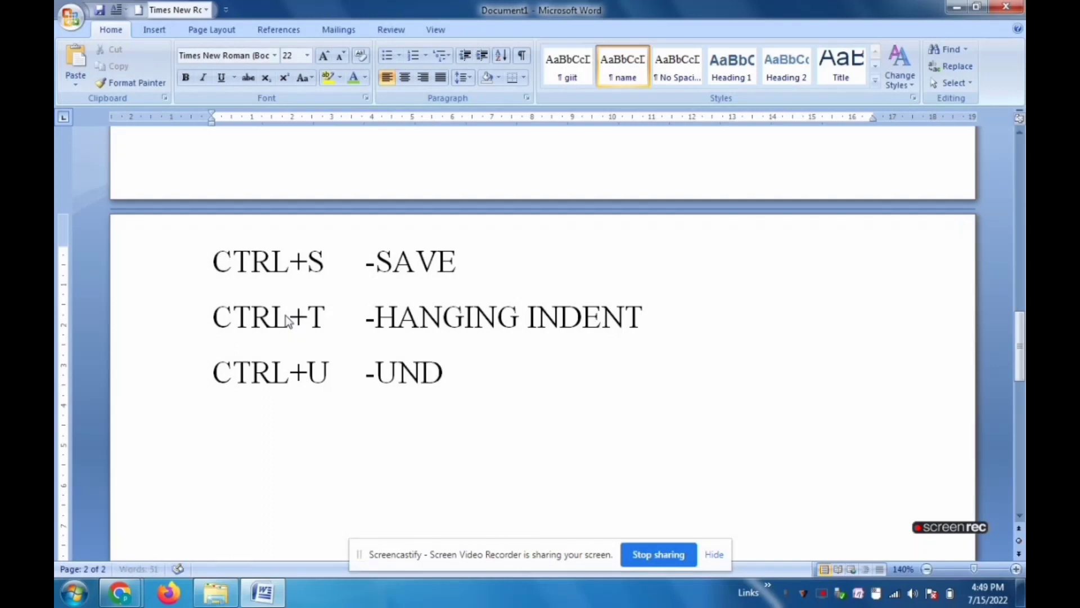
{"action": "type", "text": "ER"}
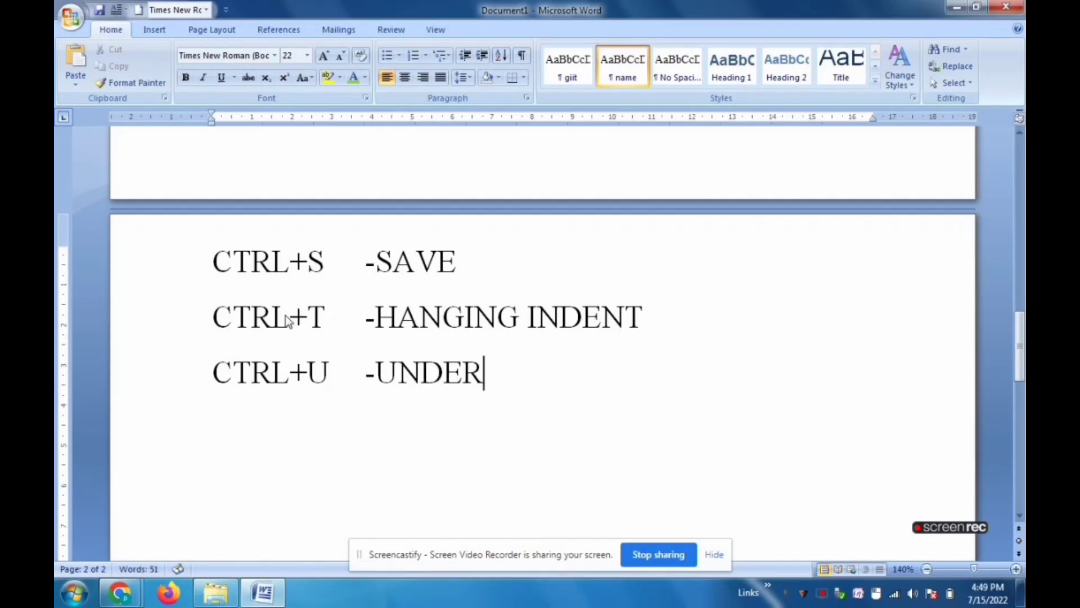
{"action": "type", "text": "LINE"}
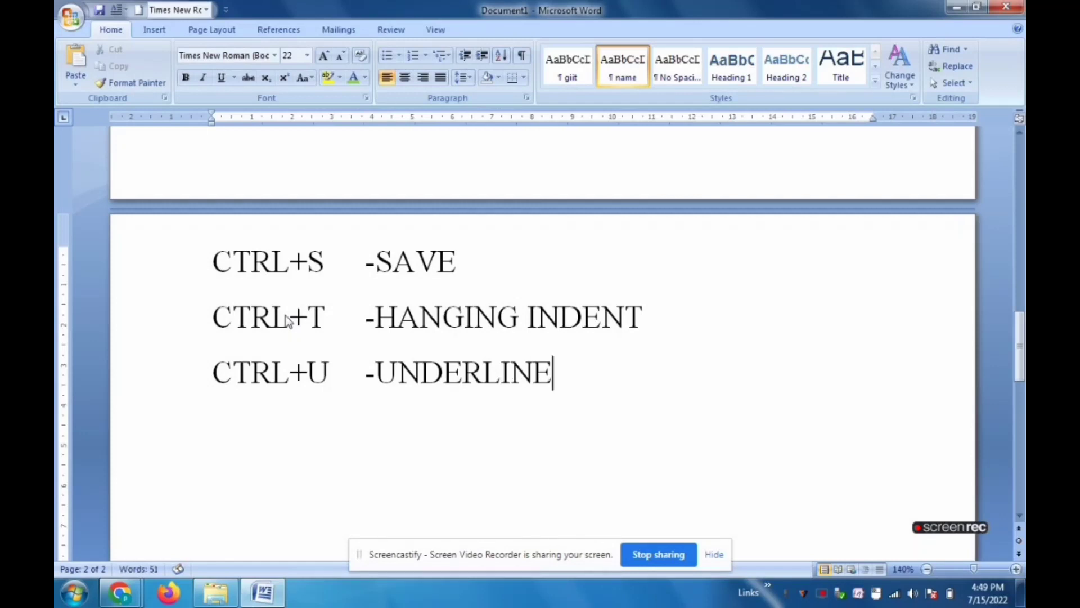
{"action": "key", "text": "Return"}
{"action": "type", "text": "C"}
{"action": "type", "text": "TRL+"}
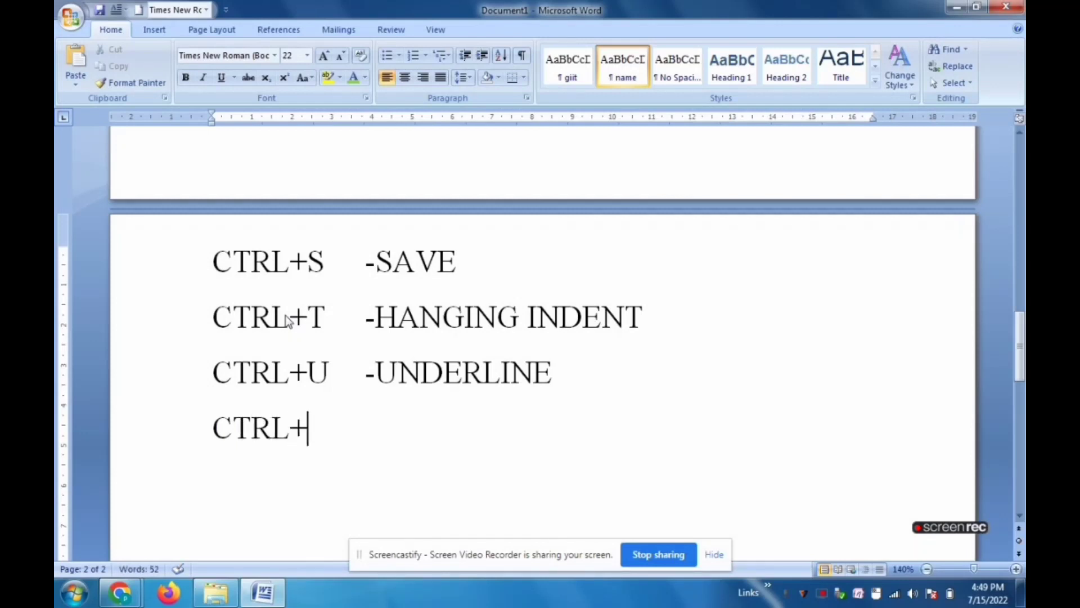
{"action": "type", "text": "V"}
- Complete CTRL+V -PASTE and add CTRL+W -CLOSE below it
{"action": "key", "text": "Tab"}
{"action": "type", "text": "-"}
{"action": "type", "text": "PASTE"}
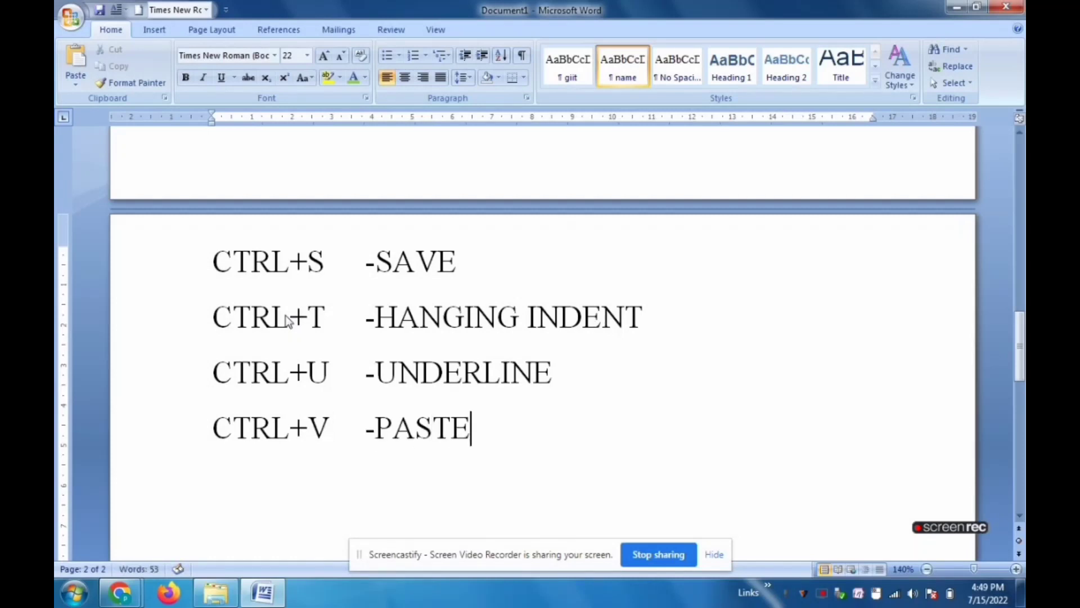
{"action": "key", "text": "Return"}
{"action": "type", "text": "CT"}
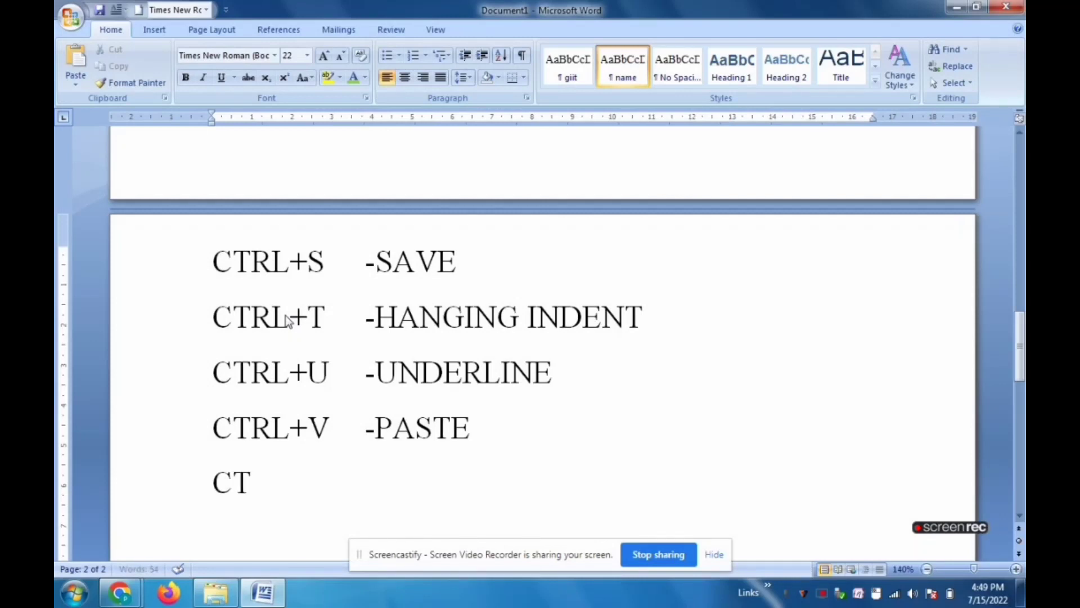
{"action": "type", "text": "RL"}
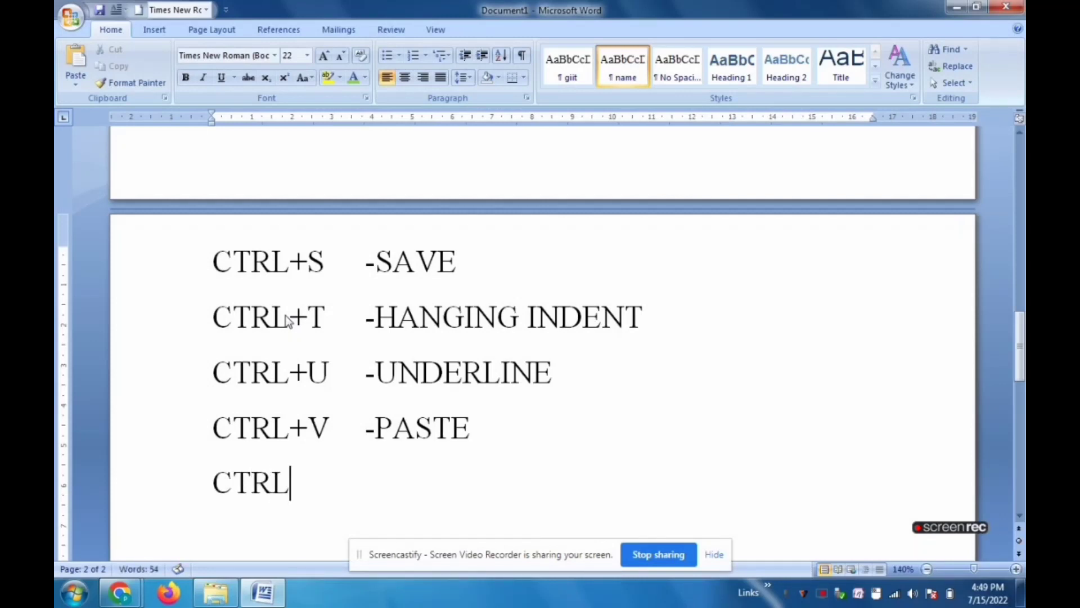
{"action": "type", "text": "+W"}
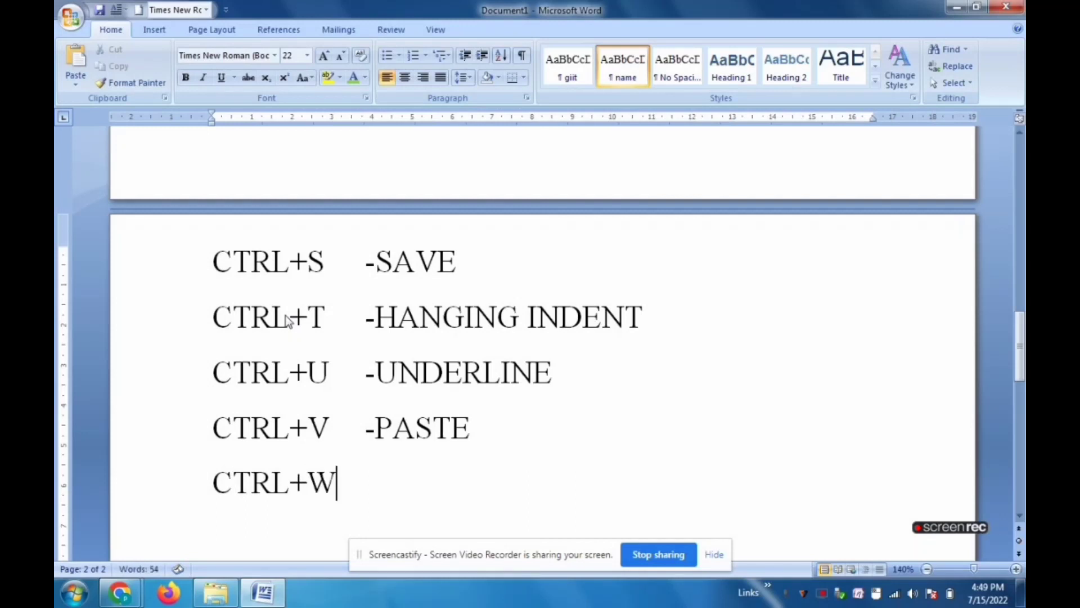
{"action": "key", "text": "Tab"}
{"action": "type", "text": "-"}
{"action": "type", "text": "CLOS"}
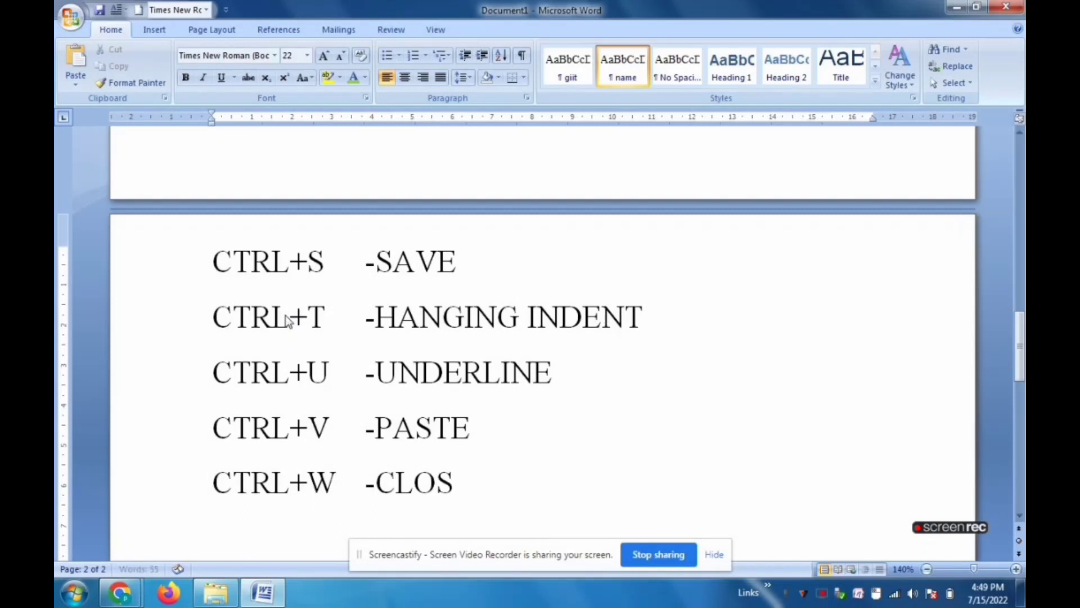
{"action": "type", "text": "E"}
{"action": "key", "text": "Return"}
- Add CTRL+X -CUT, CTRL+Y -REDO and the final CTRL+Z -UNDO entries
{"action": "type", "text": "C"}
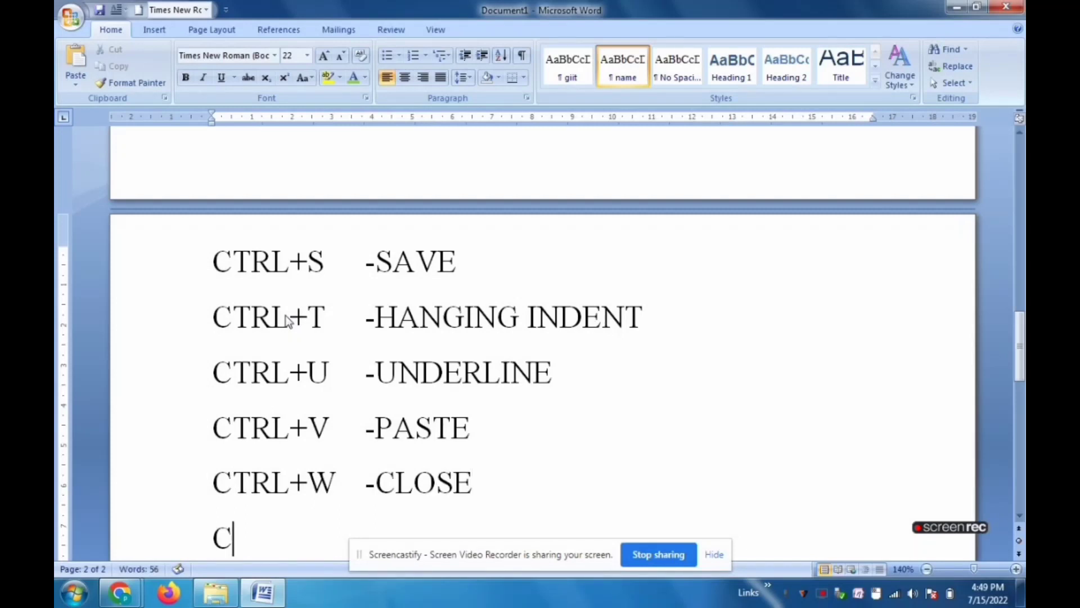
{"action": "type", "text": "TRL+"}
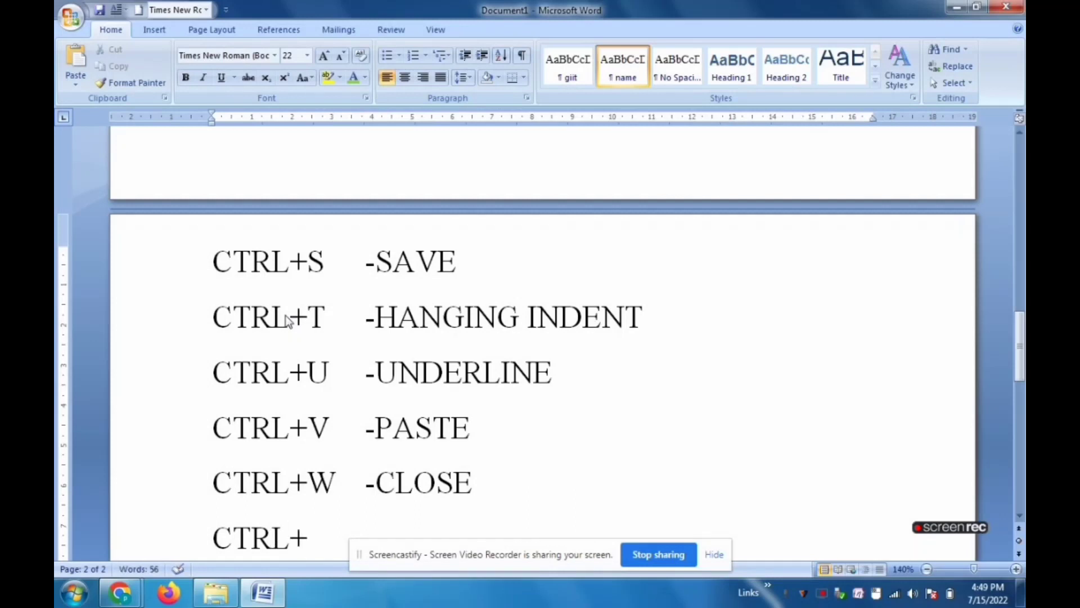
{"action": "type", "text": "X"}
{"action": "key", "text": "Tab"}
{"action": "type", "text": "-C"}
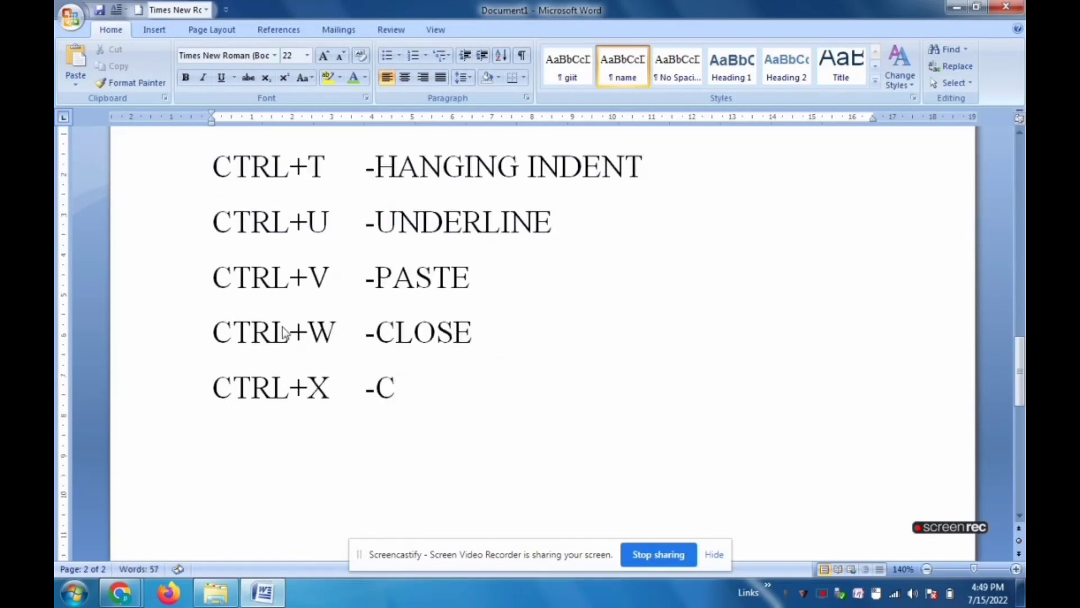
{"action": "type", "text": "UT"}
{"action": "key", "text": "Return"}
{"action": "type", "text": "CTRL"}
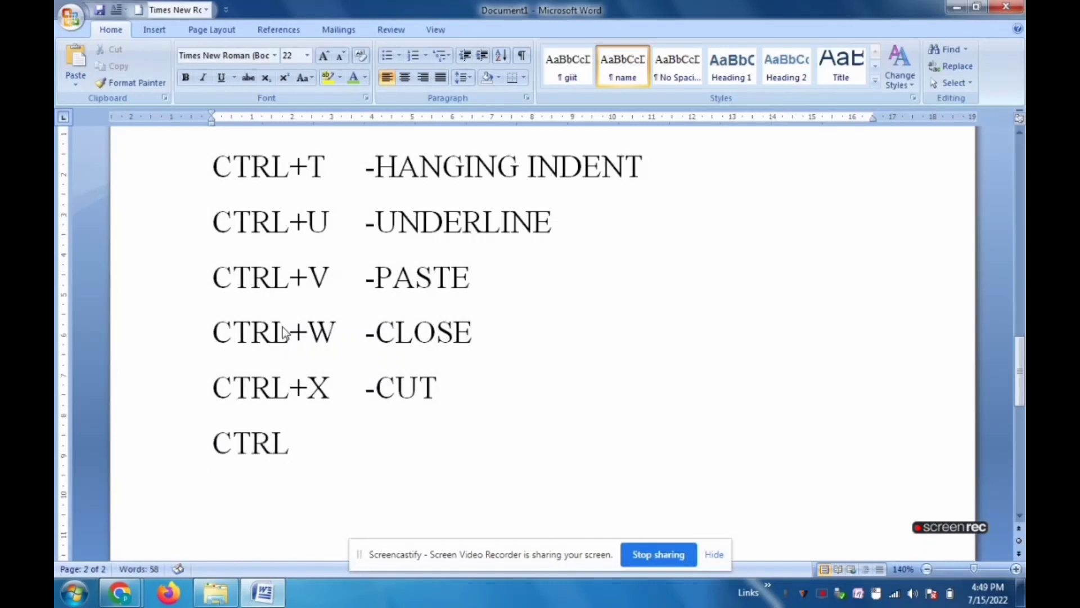
{"action": "type", "text": "+"}
{"action": "type", "text": "Y"}
{"action": "key", "text": "Tab"}
{"action": "type", "text": "-"}
{"action": "type", "text": "RED"}
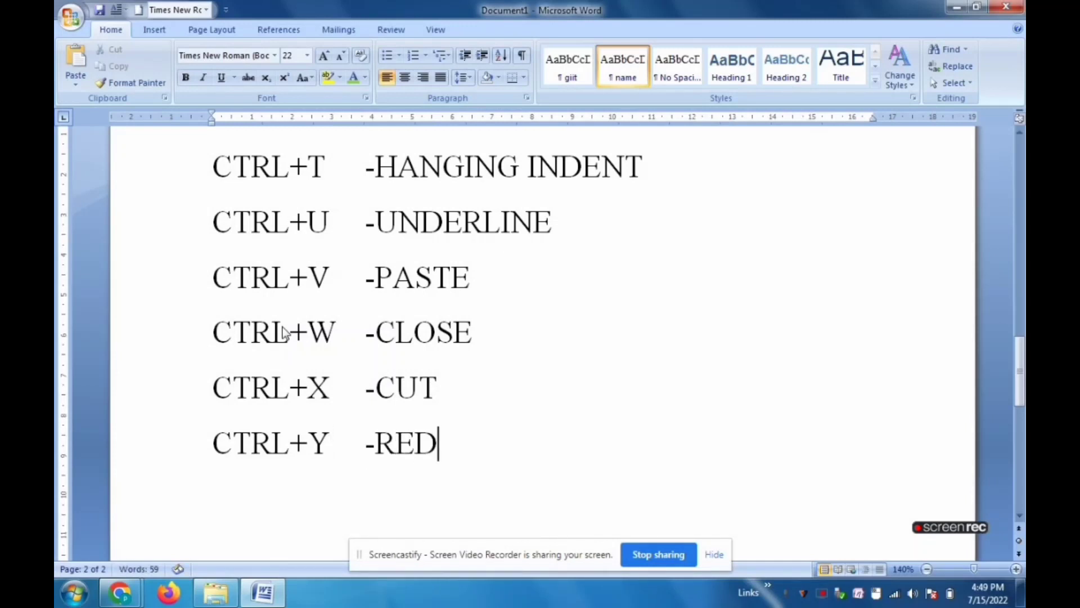
{"action": "type", "text": "O"}
{"action": "type", "text": "C"}
{"action": "type", "text": "T"}
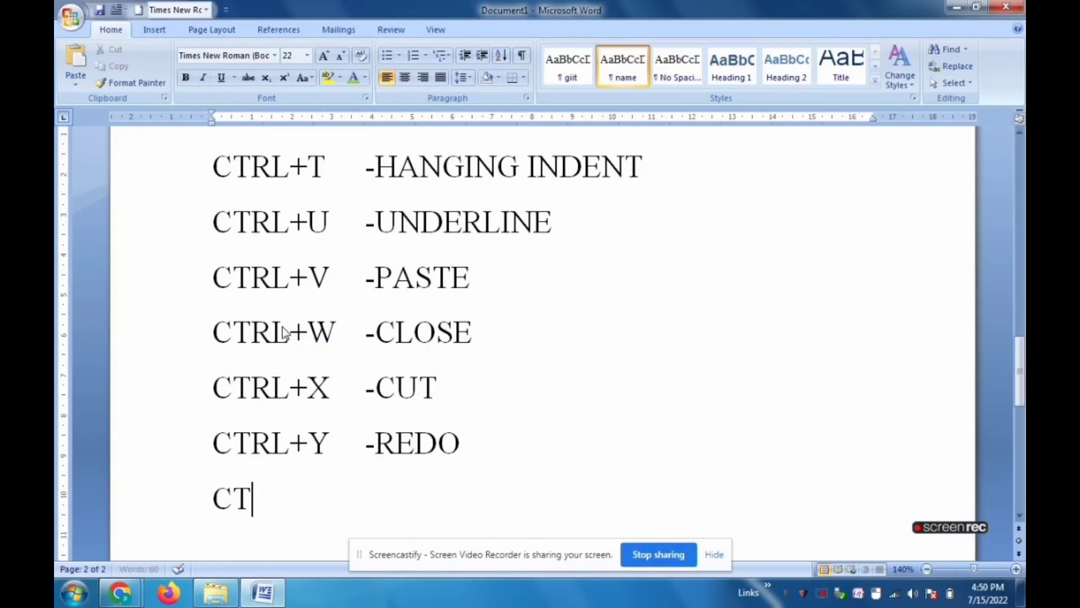
{"action": "type", "text": "RL"}
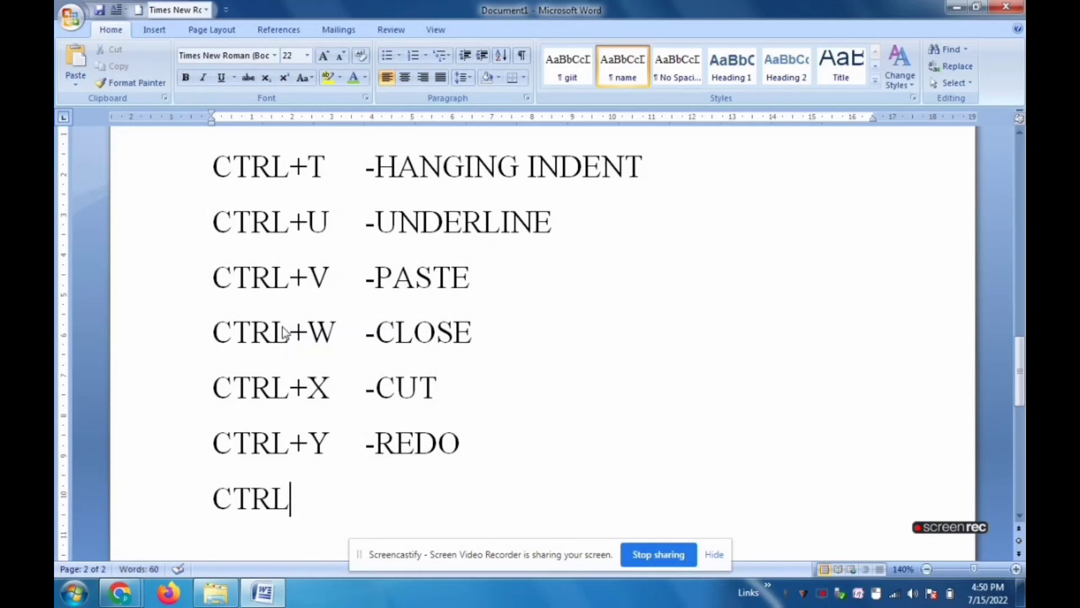
{"action": "type", "text": "+"}
{"action": "type", "text": "Z"}
{"action": "key", "text": "Tab"}
{"action": "type", "text": "-"}
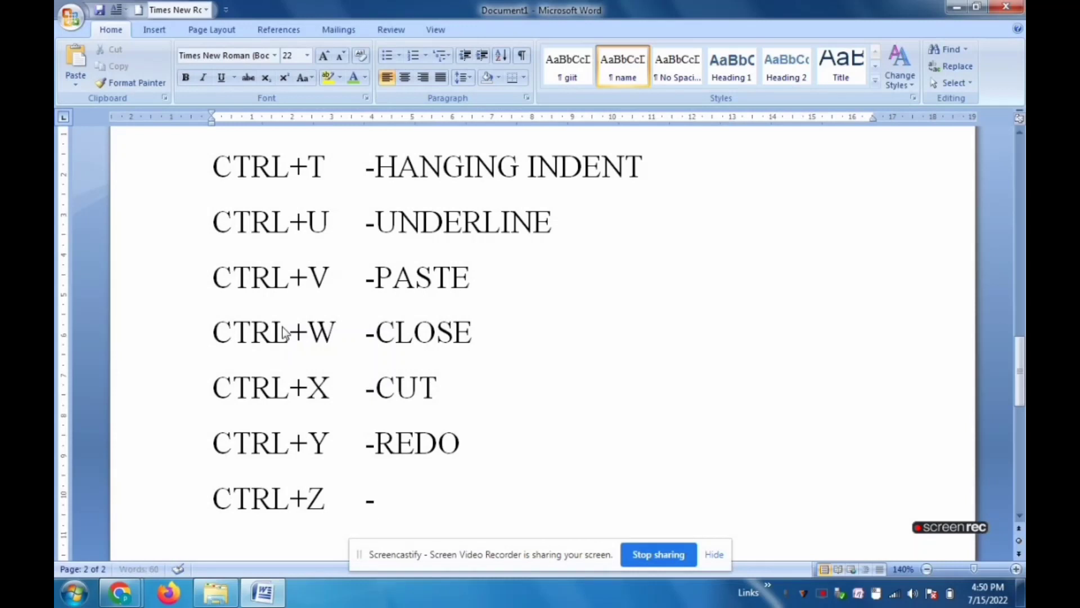
{"action": "type", "text": "U"}
{"action": "type", "text": "NDO"}
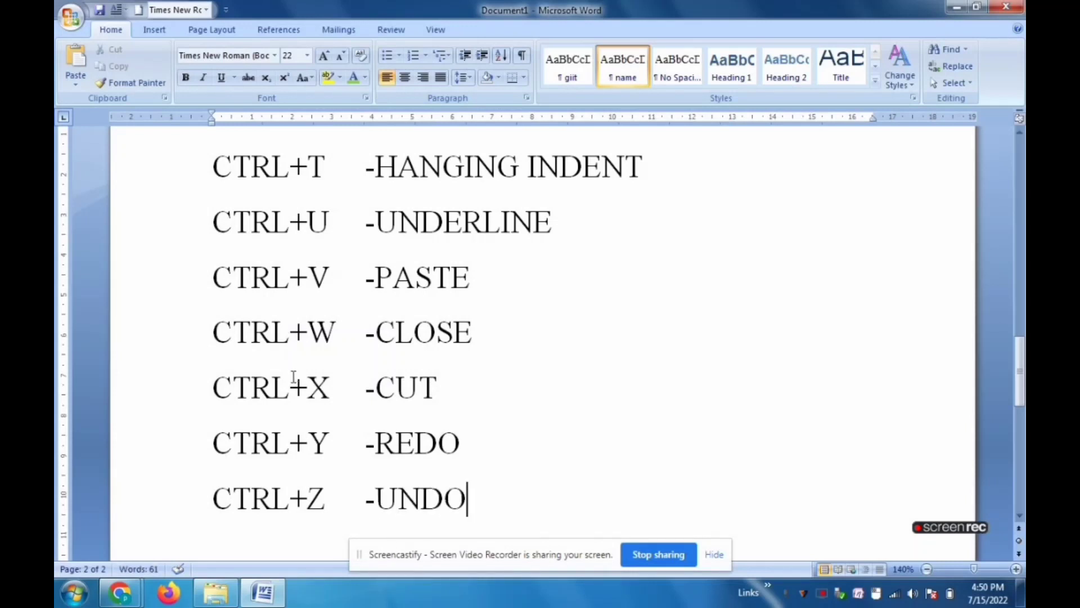
{"action": "scroll", "coordinate": [559, 425], "scroll_direction": "up", "scroll_amount": 5}
{"action": "scroll", "coordinate": [559, 424], "scroll_direction": "up", "scroll_amount": 5}
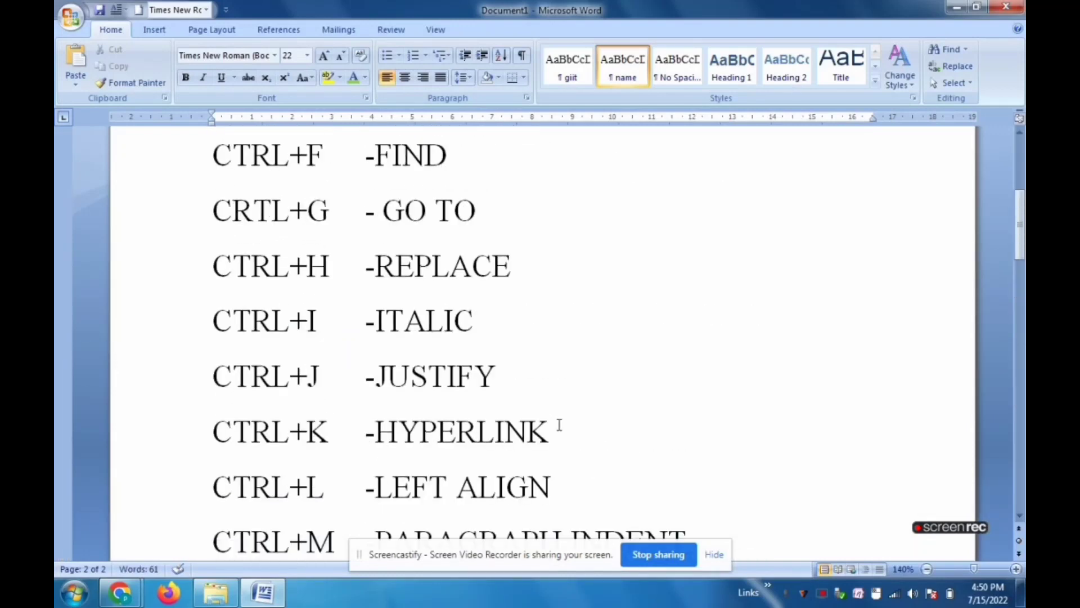
{"action": "scroll", "coordinate": [559, 424], "scroll_direction": "up", "scroll_amount": 3}
{"action": "scroll", "coordinate": [559, 424], "scroll_direction": "up", "scroll_amount": 1}
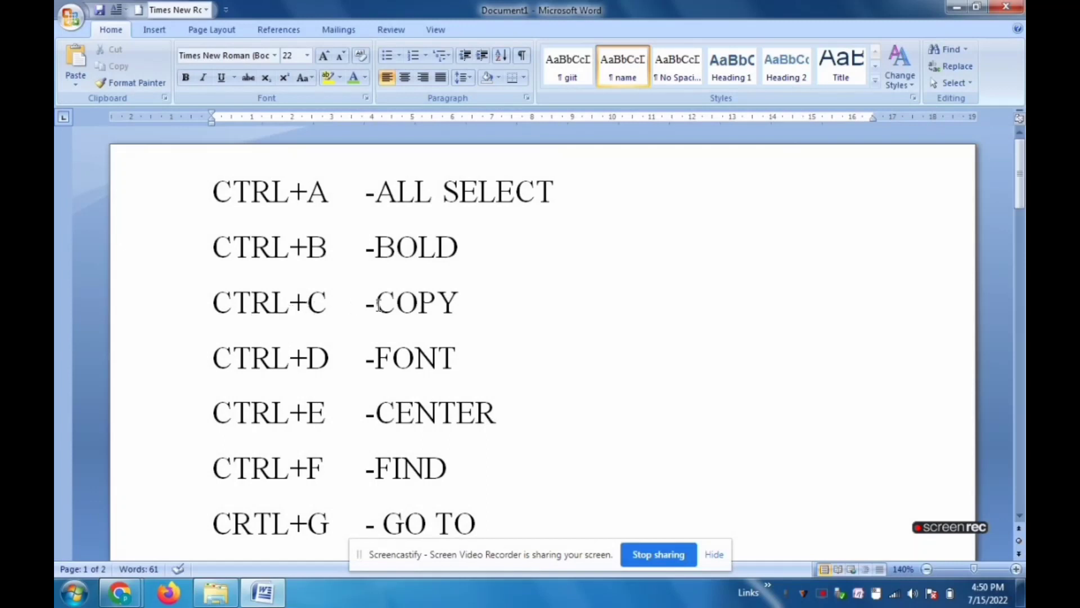
{"action": "scroll", "coordinate": [432, 307], "scroll_direction": "down", "scroll_amount": 1}
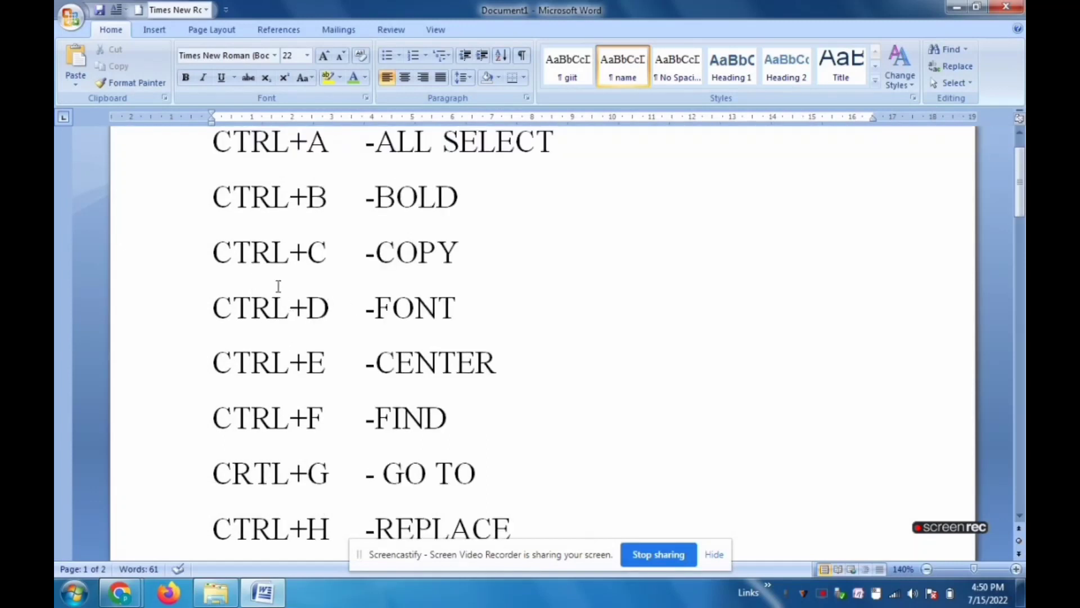
{"action": "scroll", "coordinate": [436, 312], "scroll_direction": "down", "scroll_amount": 1}
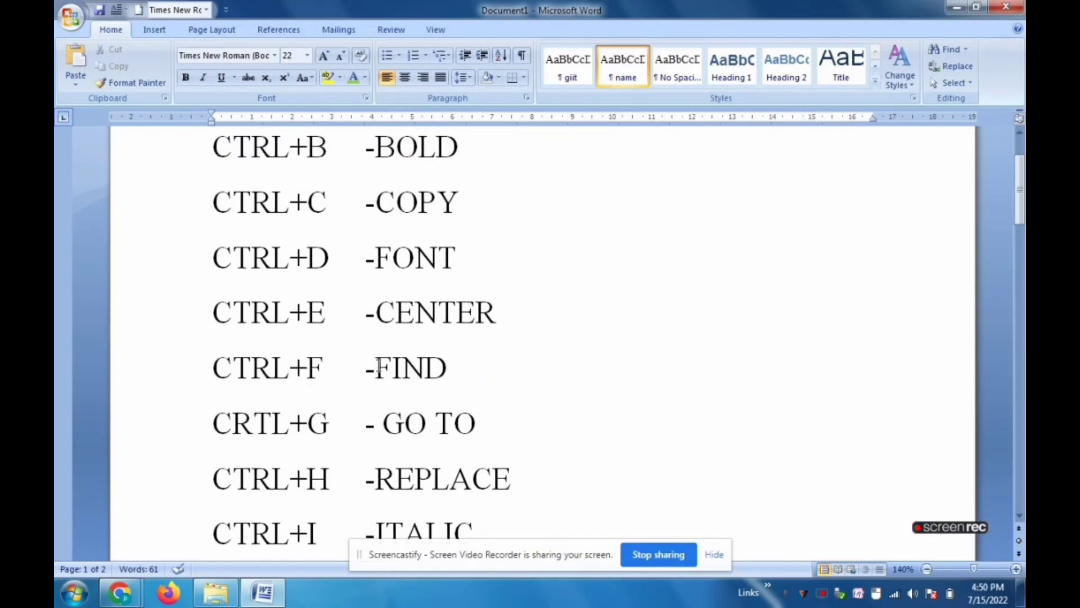
{"action": "scroll", "coordinate": [405, 374], "scroll_direction": "down", "scroll_amount": 1}
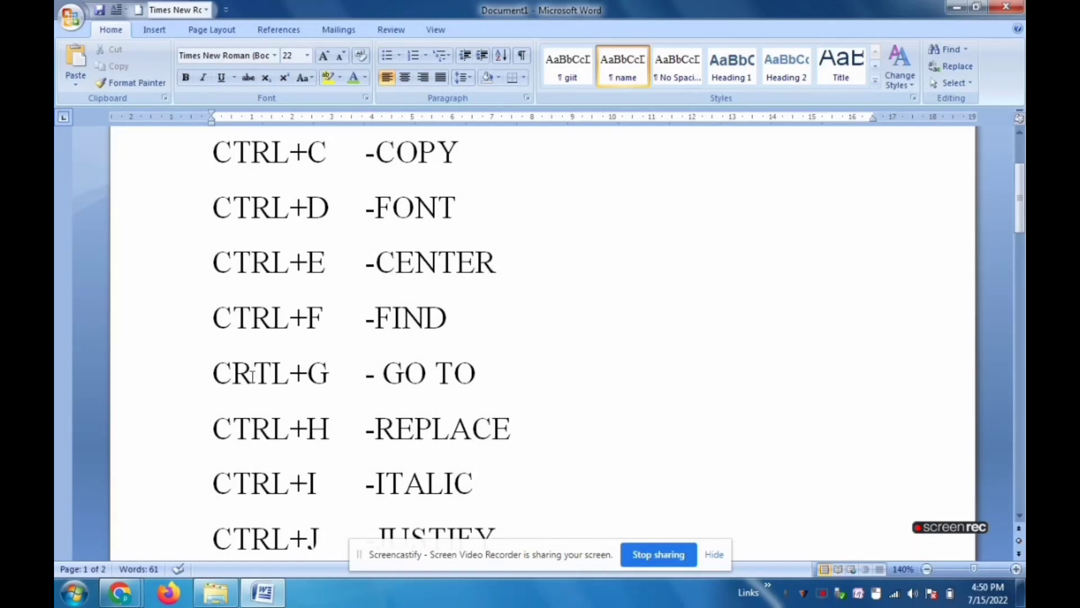
{"action": "scroll", "coordinate": [460, 391], "scroll_direction": "down", "scroll_amount": 1}
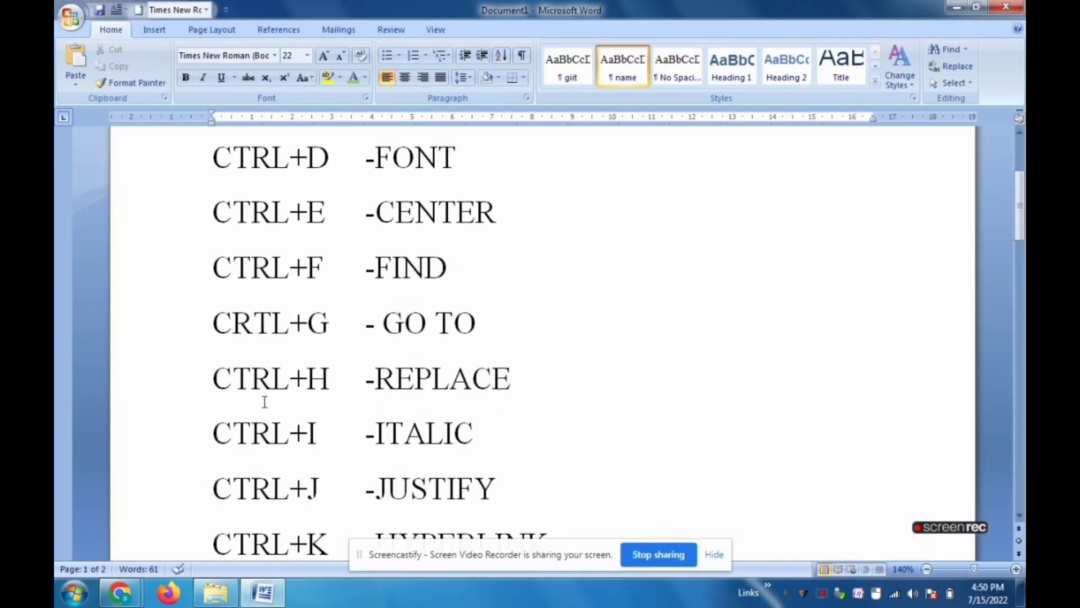
{"action": "scroll", "coordinate": [360, 415], "scroll_direction": "down", "scroll_amount": 1}
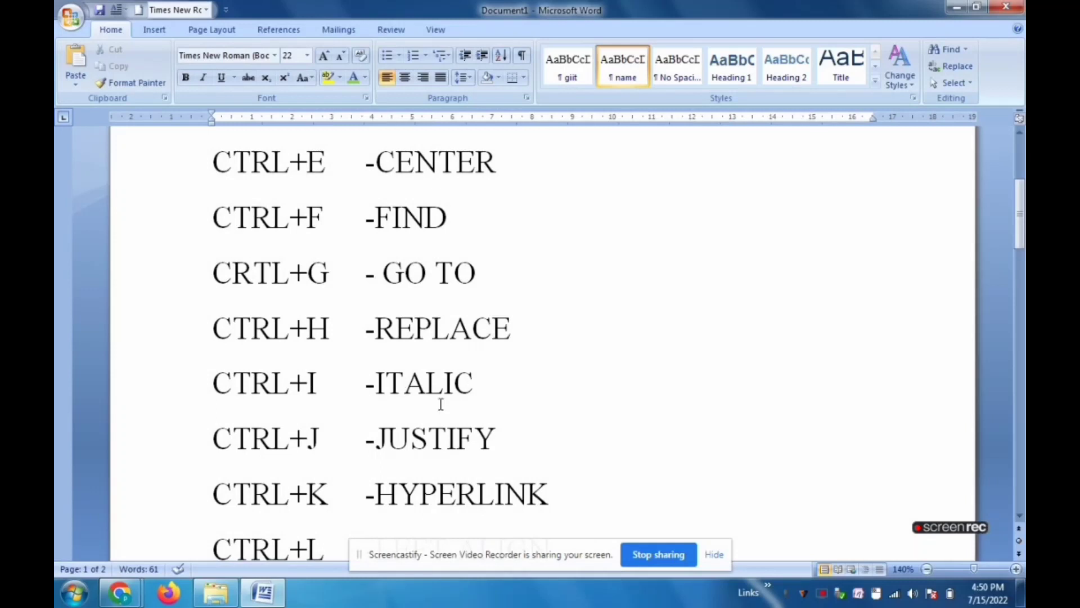
{"action": "scroll", "coordinate": [441, 404], "scroll_direction": "down", "scroll_amount": 1}
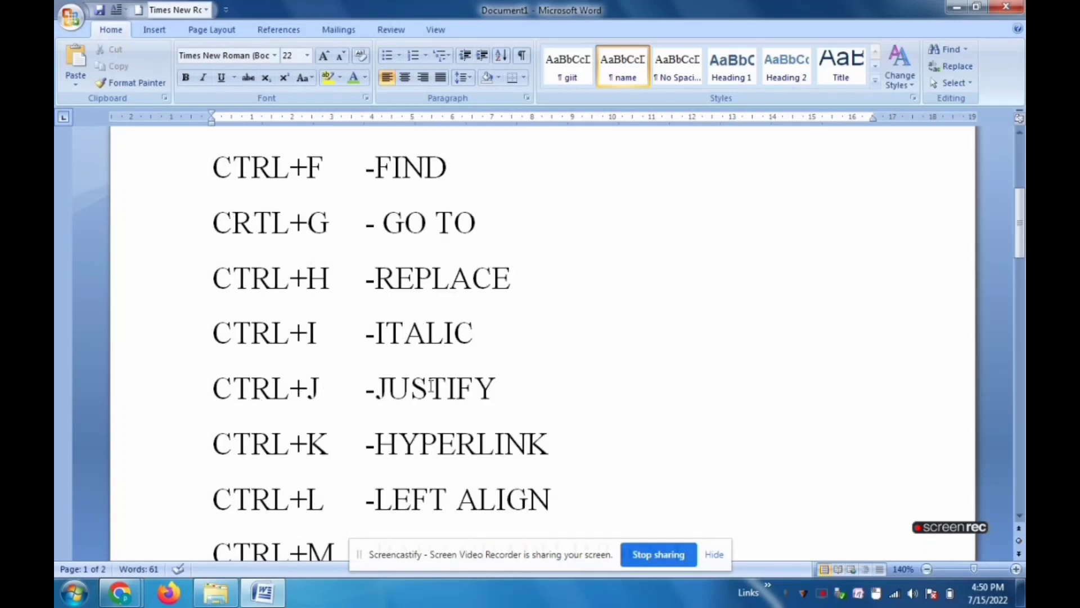
{"action": "scroll", "coordinate": [431, 386], "scroll_direction": "down", "scroll_amount": 1}
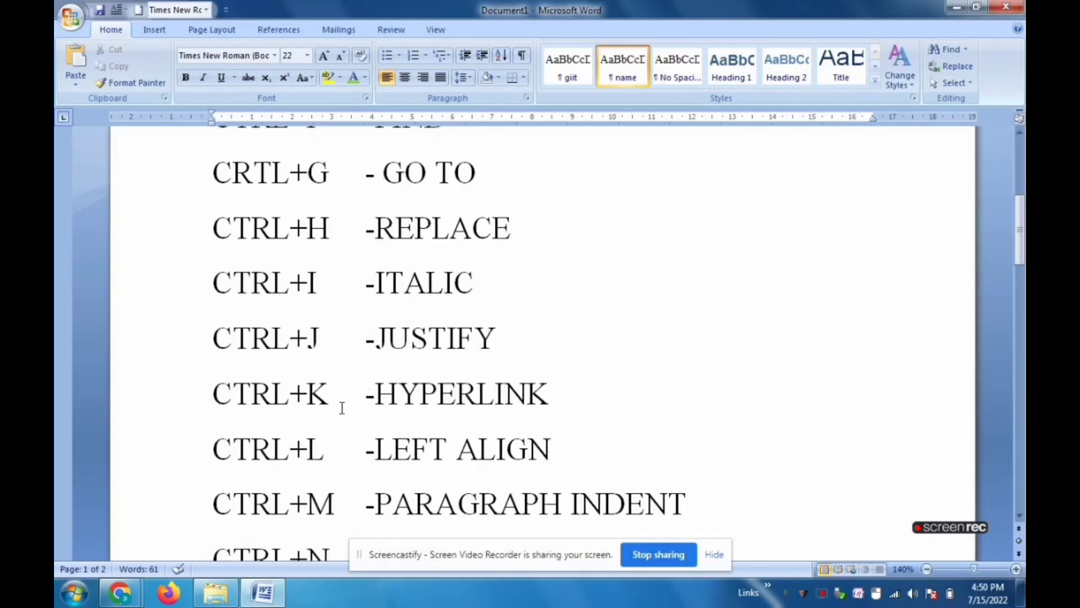
{"action": "scroll", "coordinate": [446, 439], "scroll_direction": "down", "scroll_amount": 1}
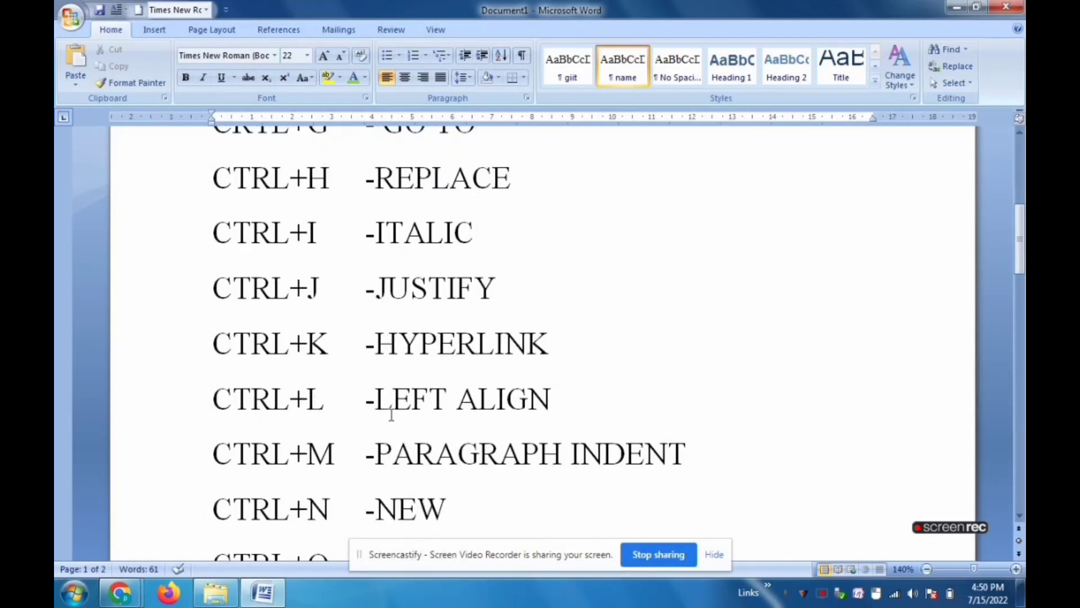
{"action": "scroll", "coordinate": [371, 411], "scroll_direction": "down", "scroll_amount": 1}
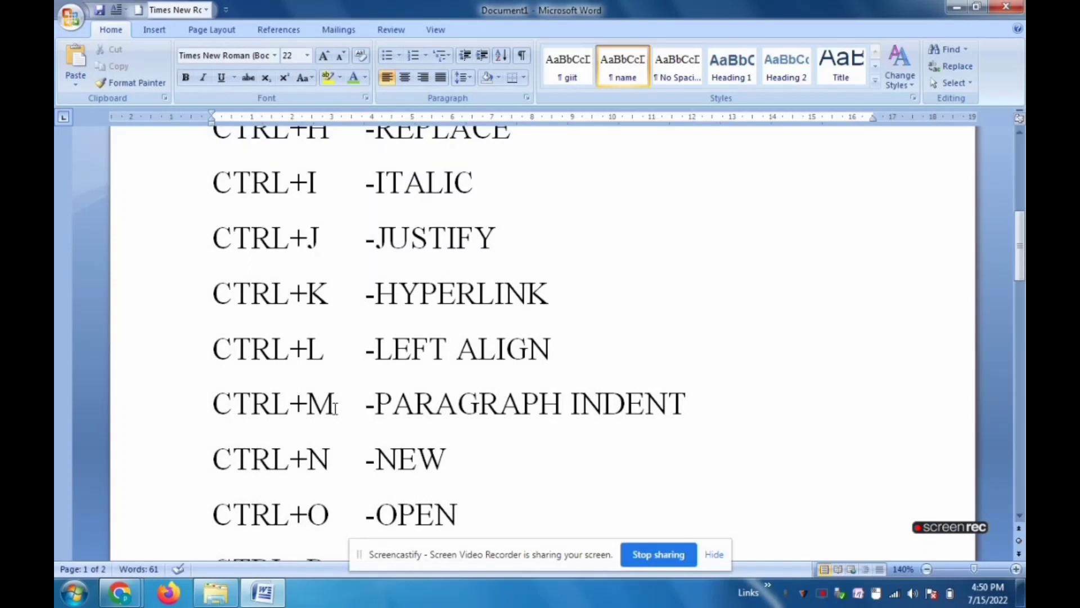
{"action": "scroll", "coordinate": [335, 407], "scroll_direction": "down", "scroll_amount": 1}
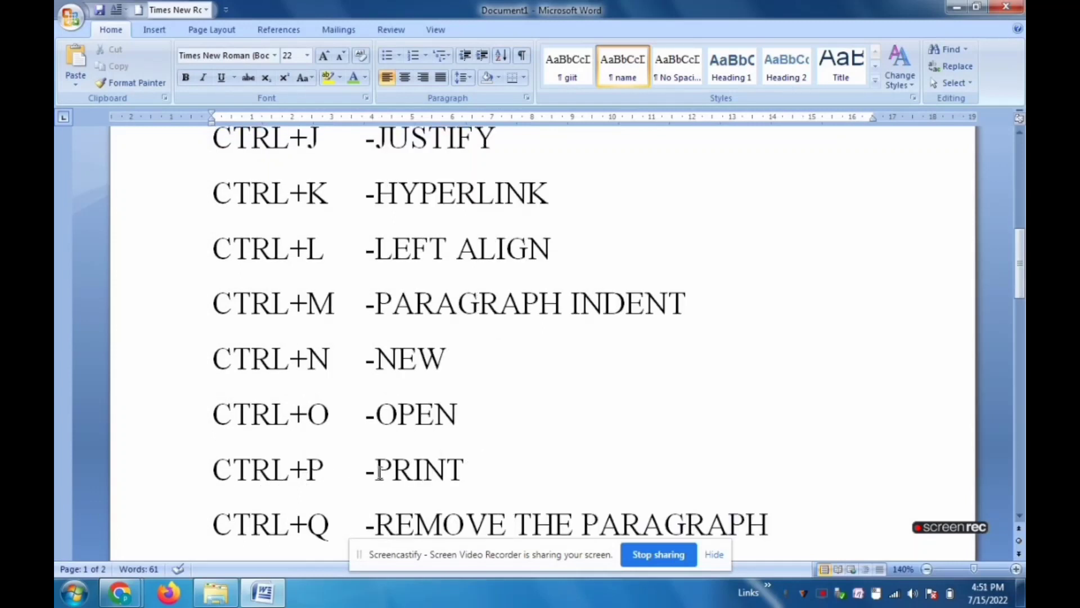
{"action": "scroll", "coordinate": [380, 472], "scroll_direction": "down", "scroll_amount": 1}
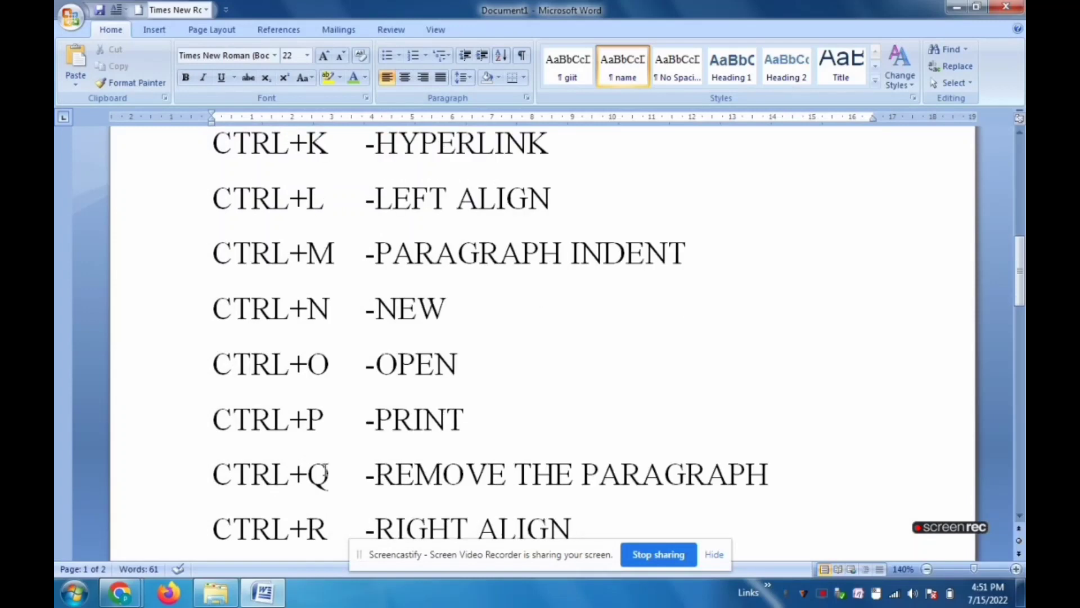
{"action": "scroll", "coordinate": [337, 464], "scroll_direction": "down", "scroll_amount": 1}
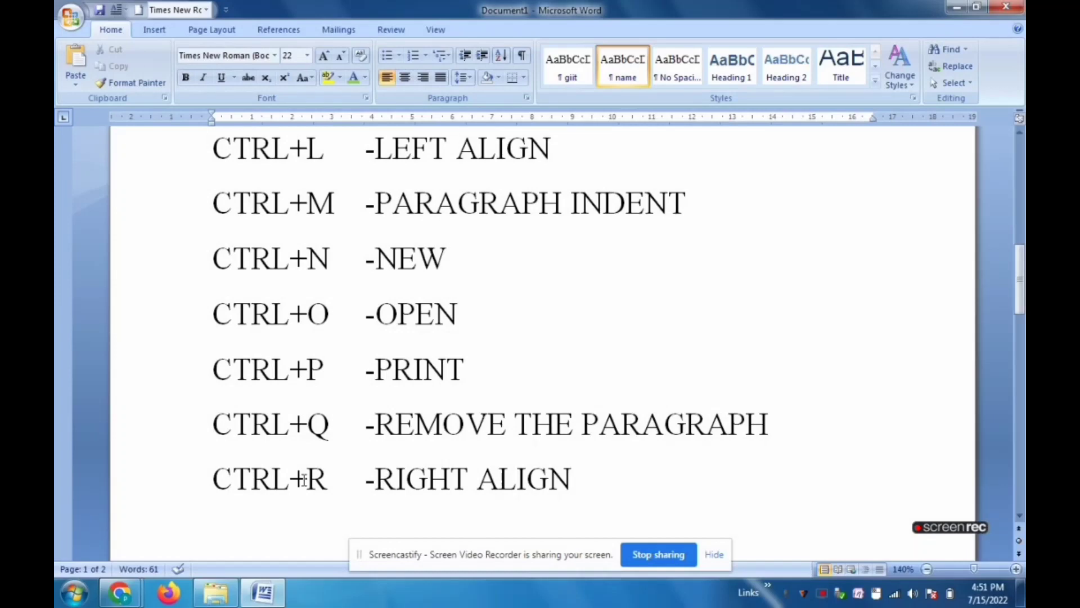
{"action": "scroll", "coordinate": [562, 461], "scroll_direction": "down", "scroll_amount": 3}
{"action": "scroll", "coordinate": [398, 482], "scroll_direction": "down", "scroll_amount": 1}
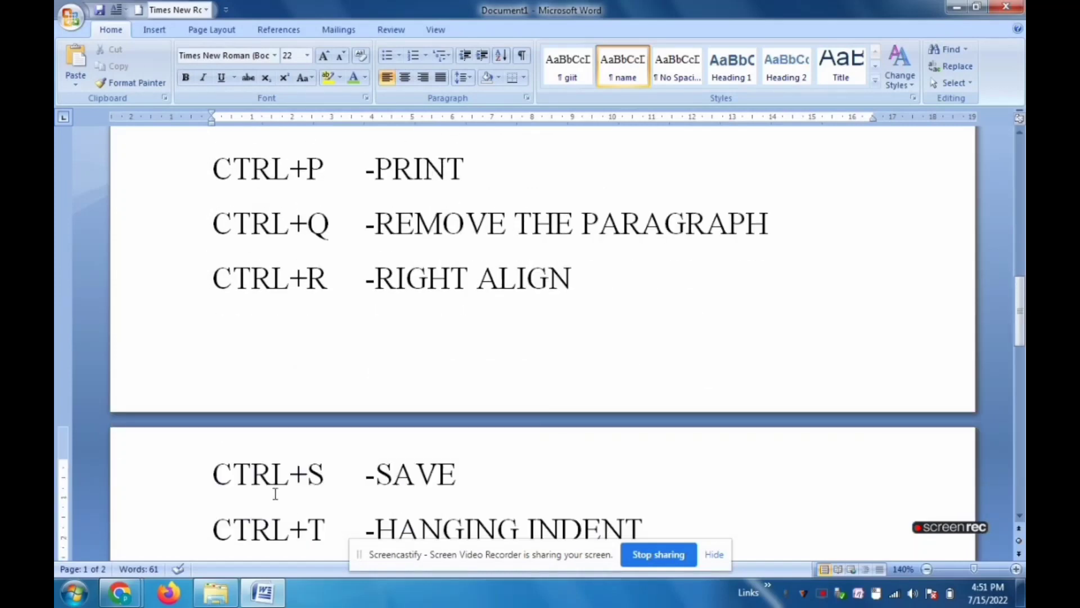
{"action": "scroll", "coordinate": [273, 489], "scroll_direction": "down", "scroll_amount": 1}
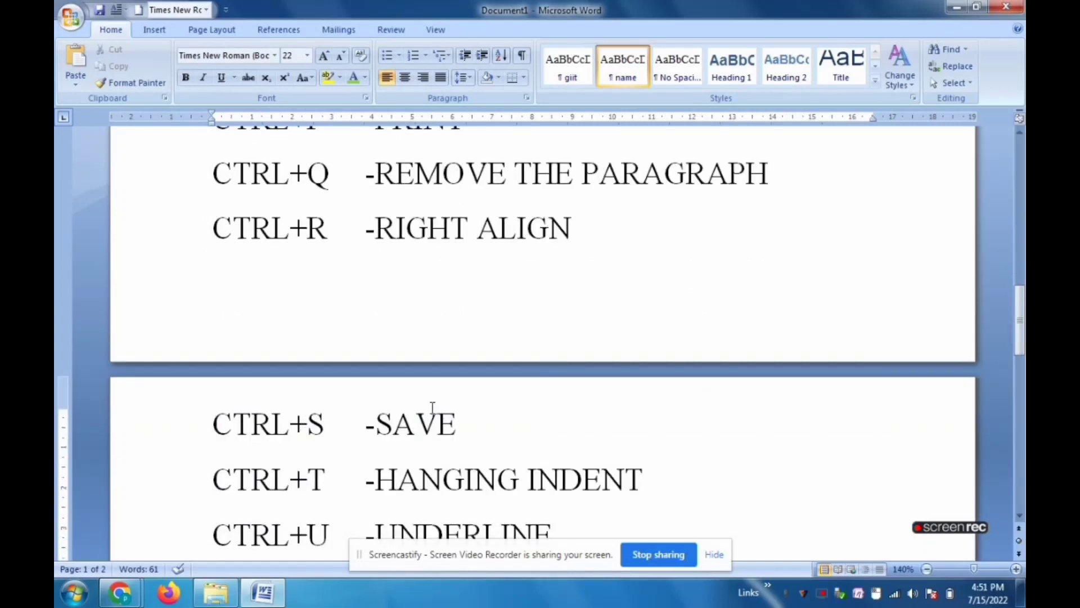
{"action": "scroll", "coordinate": [432, 407], "scroll_direction": "down", "scroll_amount": 1}
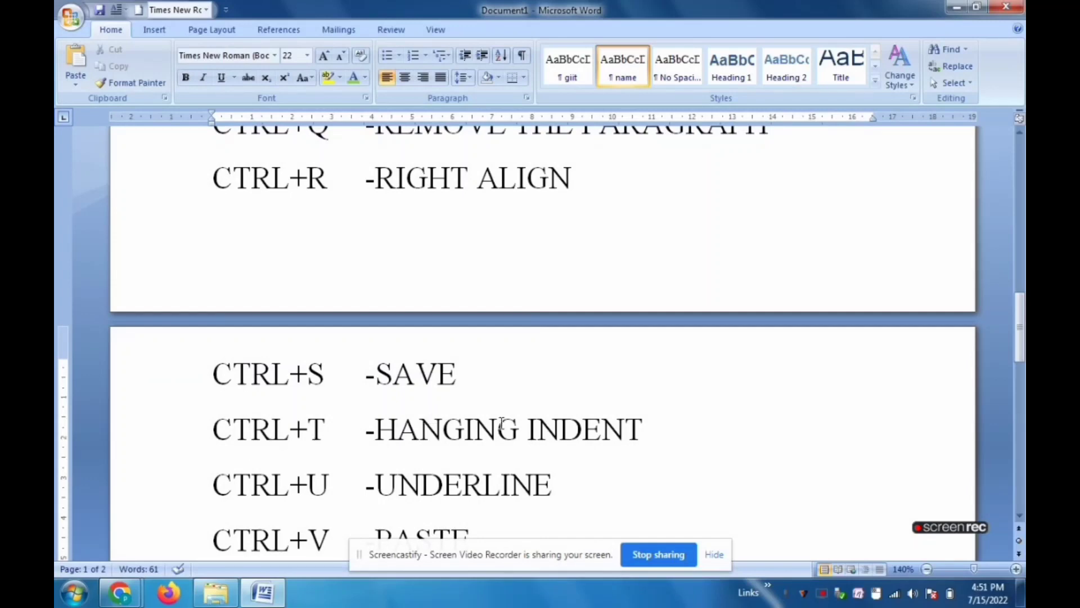
{"action": "scroll", "coordinate": [647, 437], "scroll_direction": "down", "scroll_amount": 1}
{"action": "scroll", "coordinate": [646, 436], "scroll_direction": "down", "scroll_amount": 1}
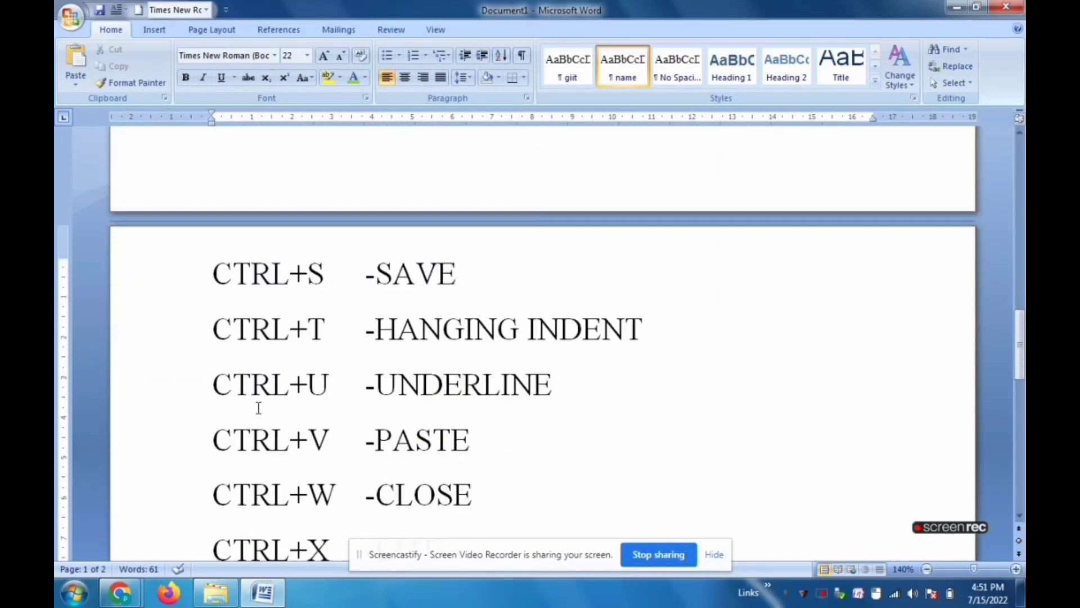
{"action": "scroll", "coordinate": [319, 389], "scroll_direction": "down", "scroll_amount": 2}
{"action": "scroll", "coordinate": [326, 390], "scroll_direction": "down", "scroll_amount": 1}
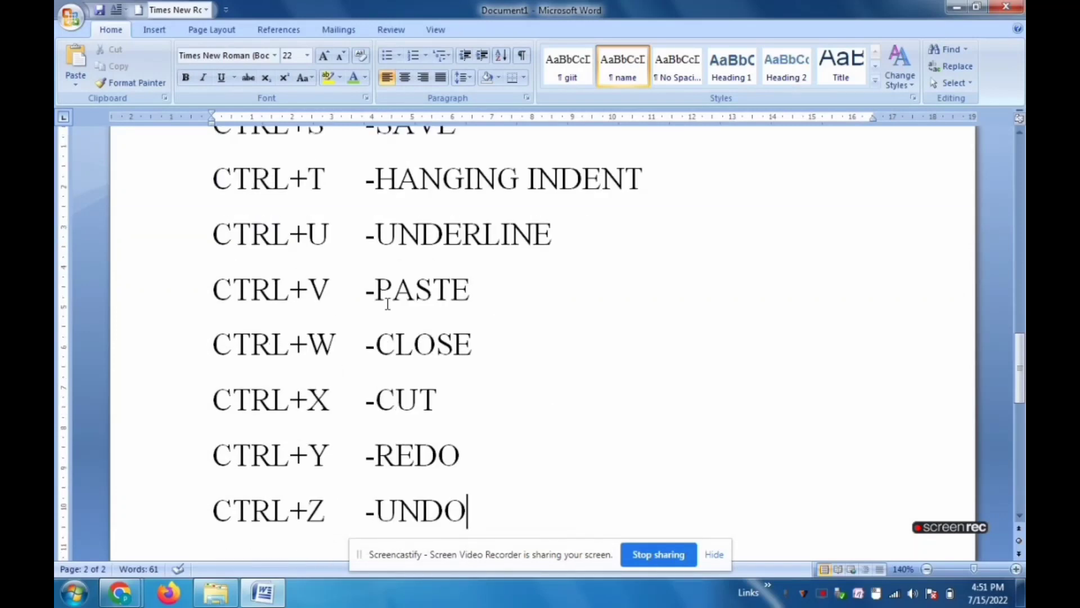
{"action": "scroll", "coordinate": [387, 300], "scroll_direction": "down", "scroll_amount": 2}
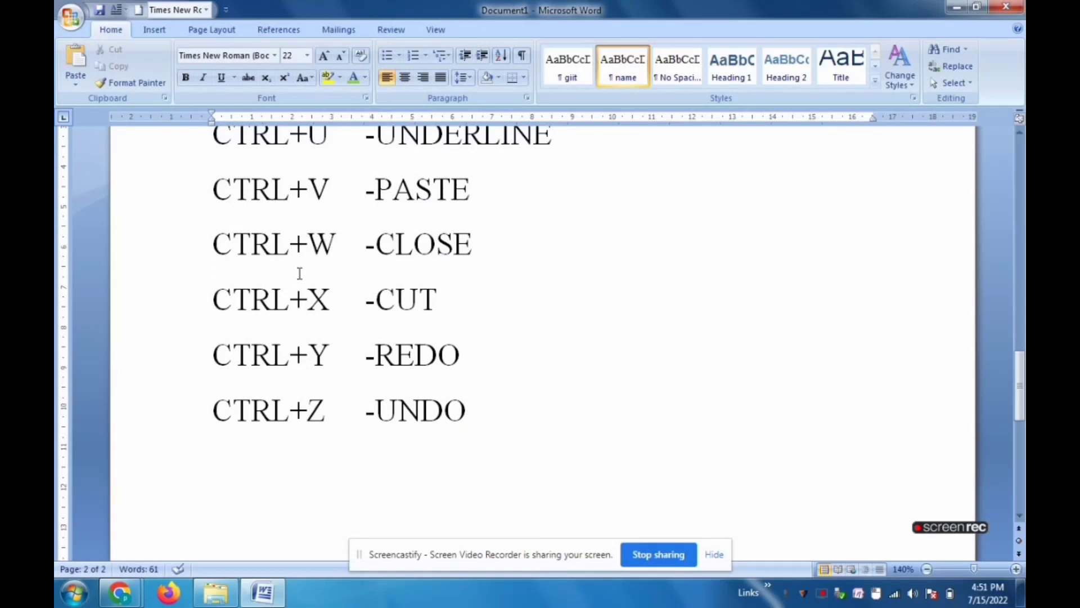
{"action": "scroll", "coordinate": [299, 273], "scroll_direction": "up", "scroll_amount": 5}
{"action": "scroll", "coordinate": [299, 273], "scroll_direction": "up", "scroll_amount": 4}
{"action": "scroll", "coordinate": [300, 274], "scroll_direction": "up", "scroll_amount": 3}
{"action": "scroll", "coordinate": [300, 274], "scroll_direction": "up", "scroll_amount": 6}
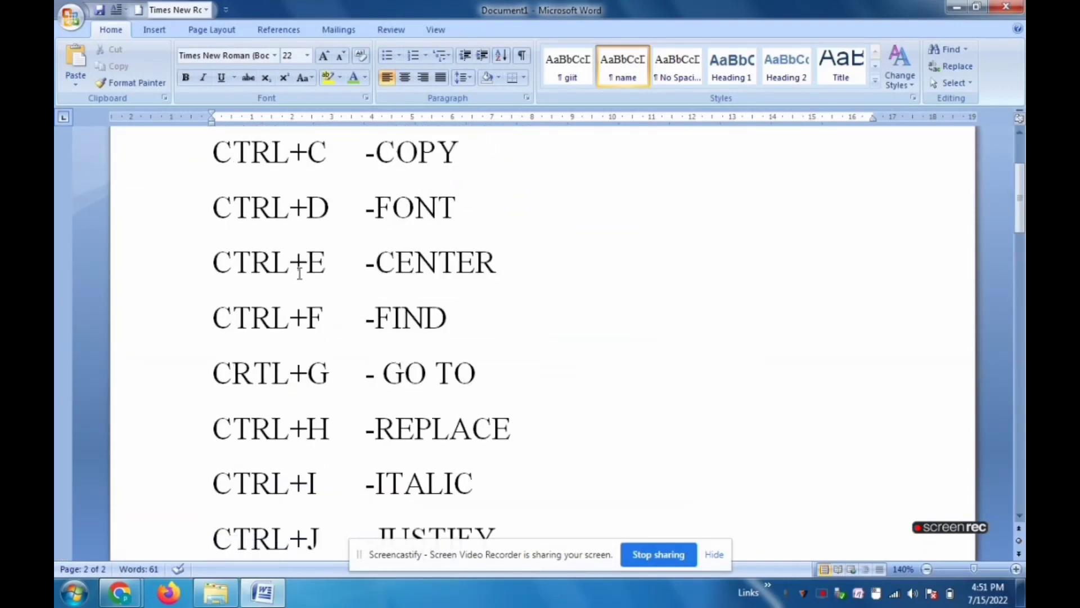